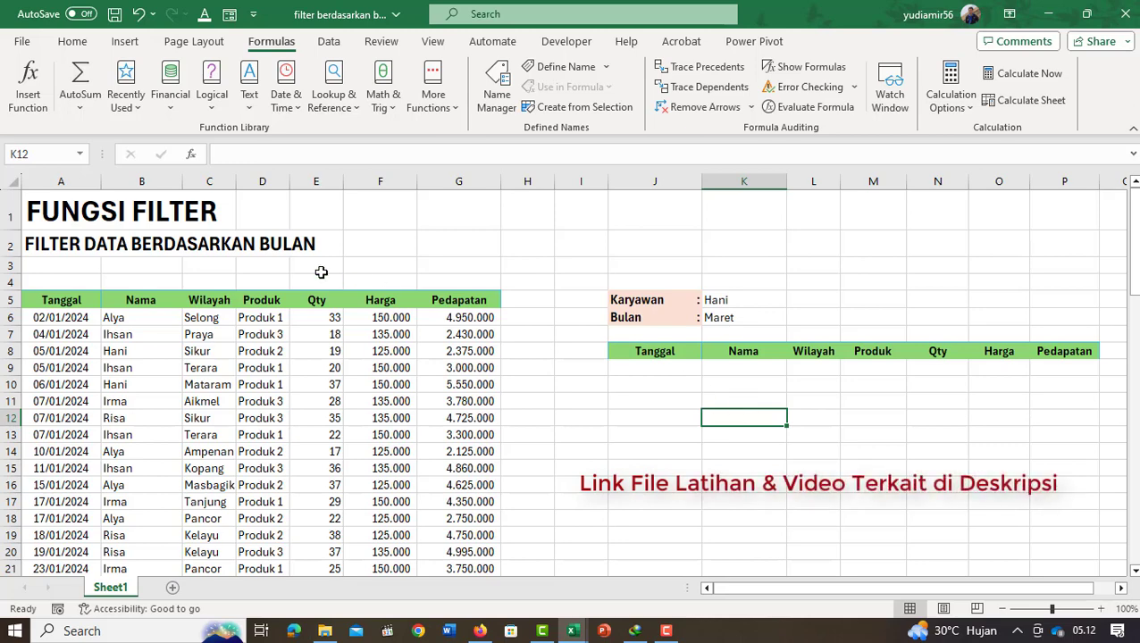
# Note the employee and month (Maret) criteria, then enter =DAY(A6) in K12
pyautogui.click(747, 301)
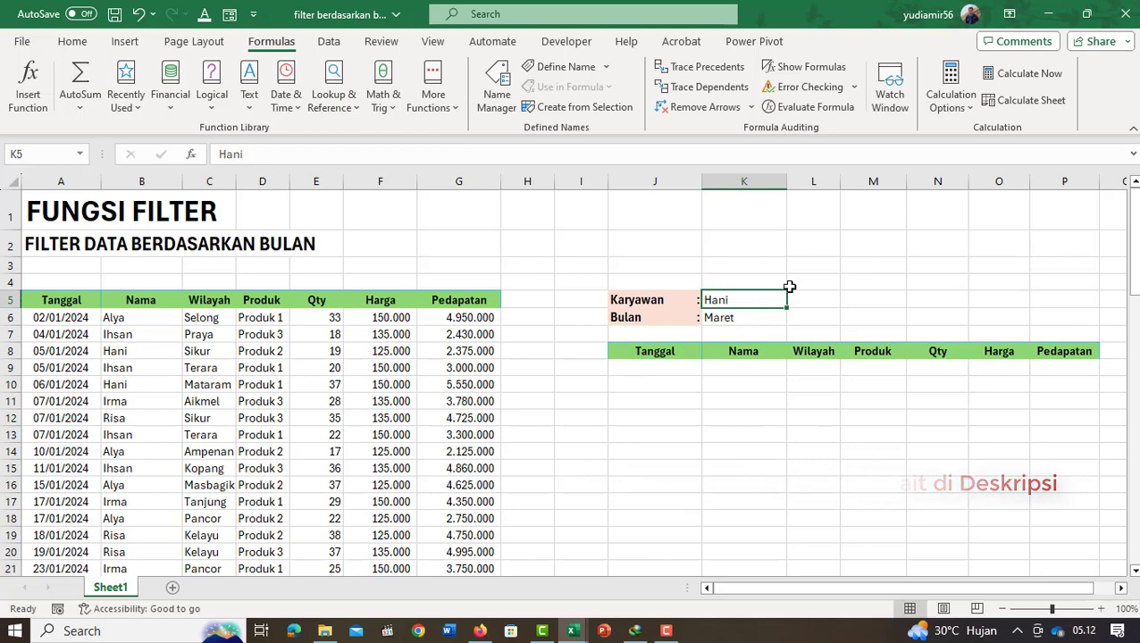
pyautogui.click(731, 320)
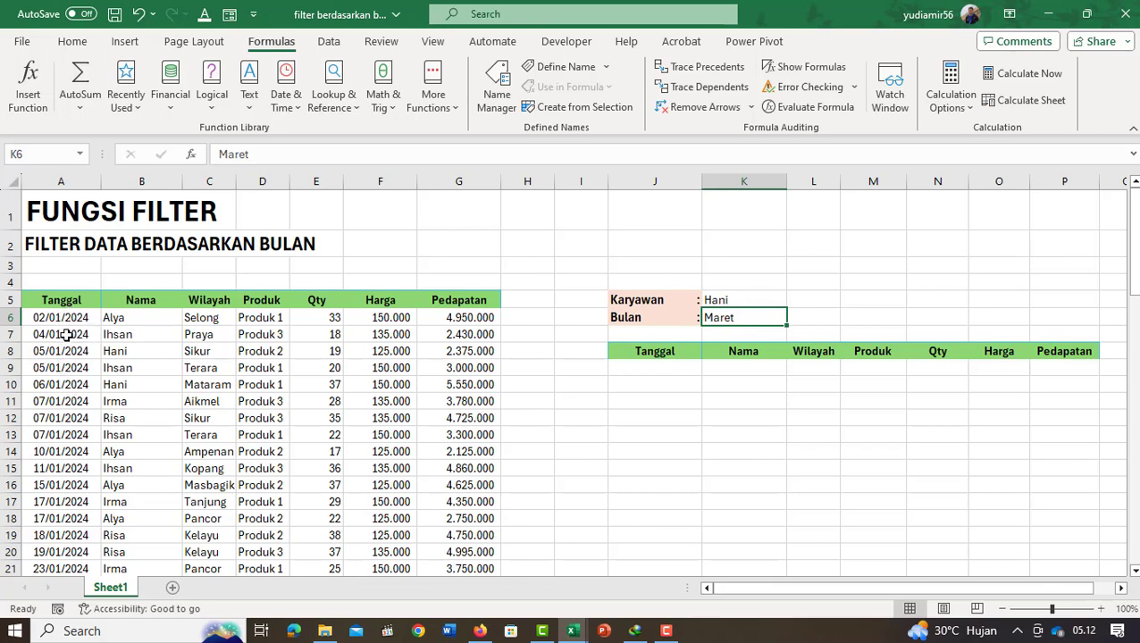
pyautogui.click(765, 411)
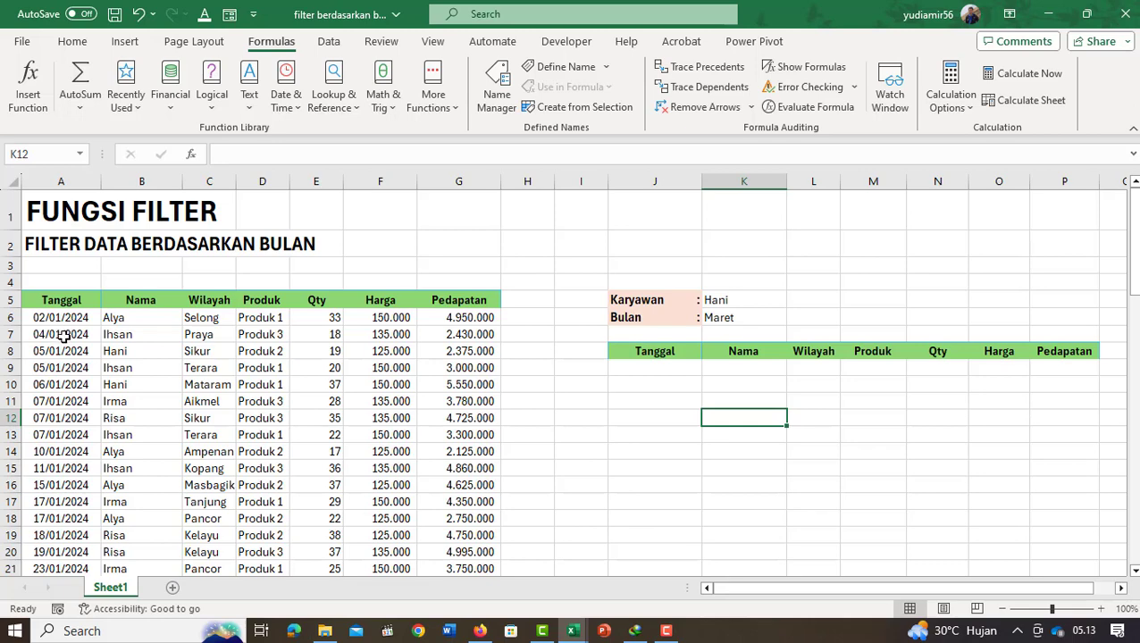
pyautogui.write('=')
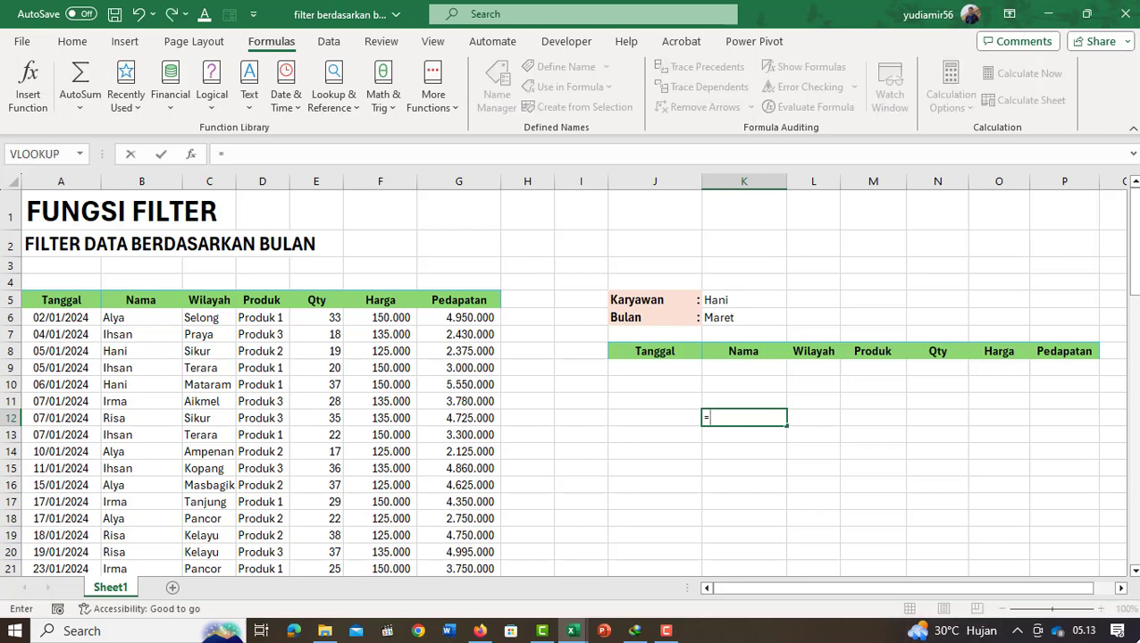
pyautogui.write('day(')
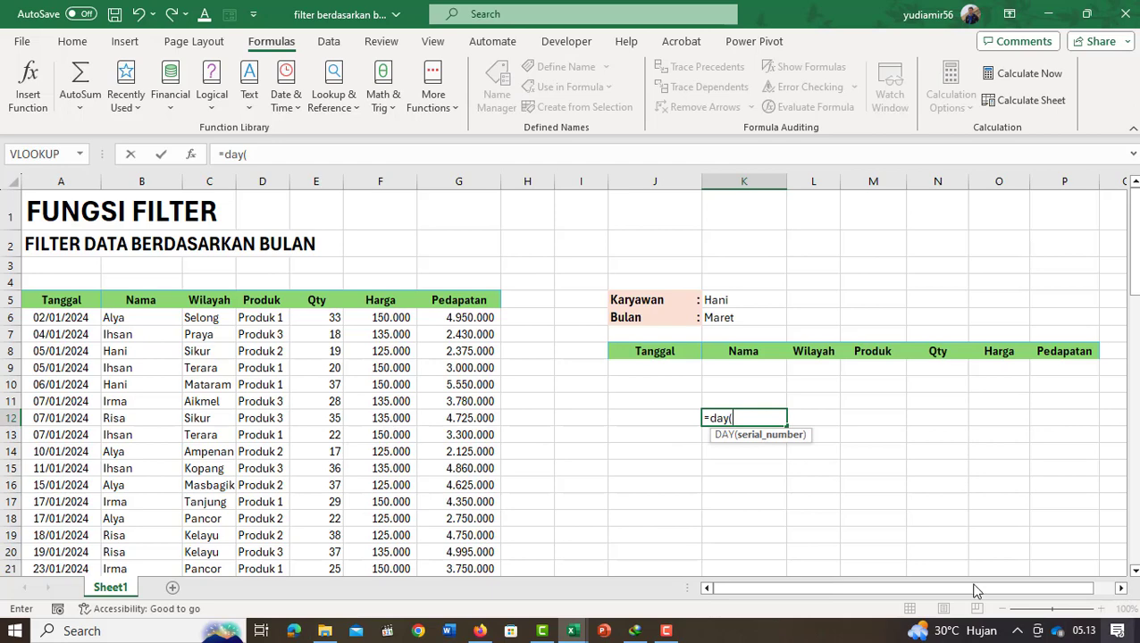
pyautogui.click(69, 320)
pyautogui.write(')')
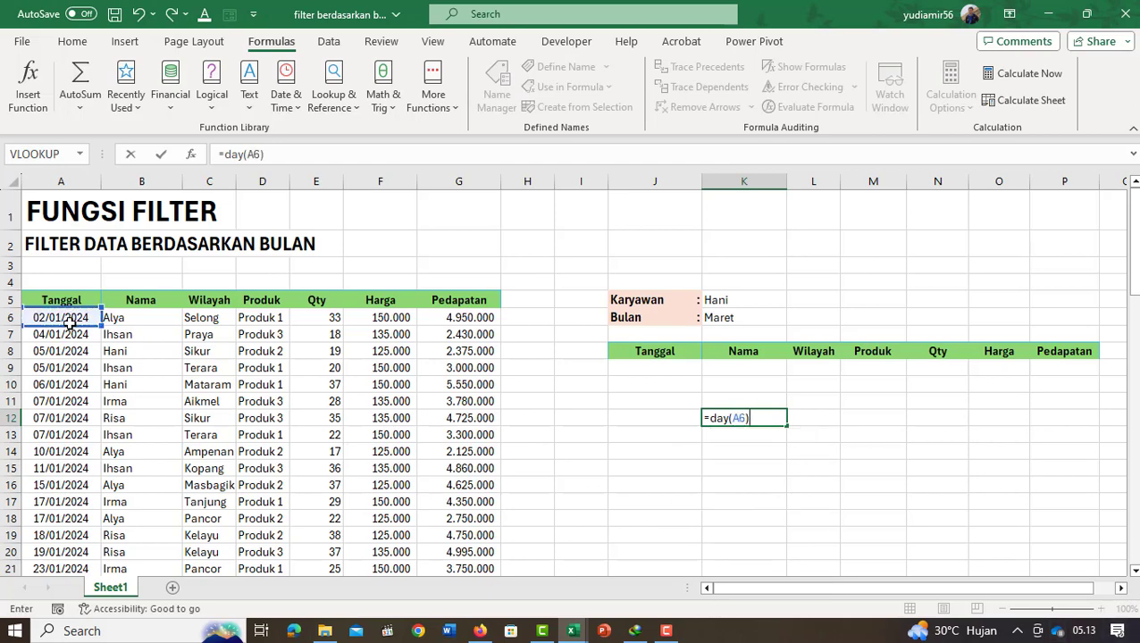
pyautogui.press('Return')
# Enter =MONTH(A6) in K13 and =YEAR(A6) in K14, then review both formulas
pyautogui.write('=mon')
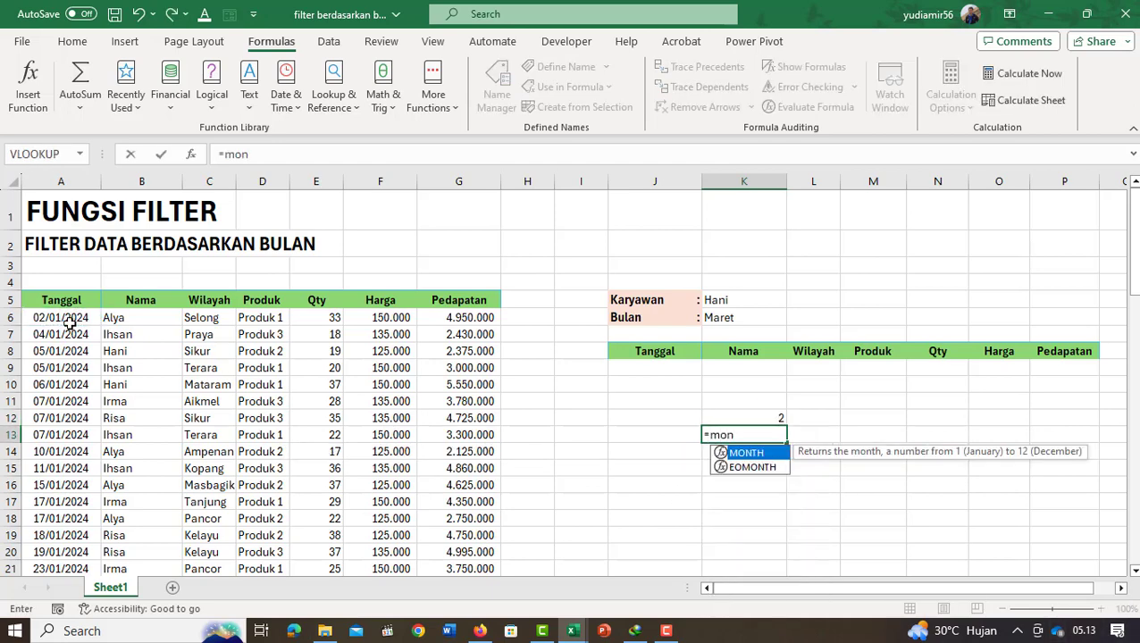
pyautogui.write('th(')
pyautogui.click(70, 321)
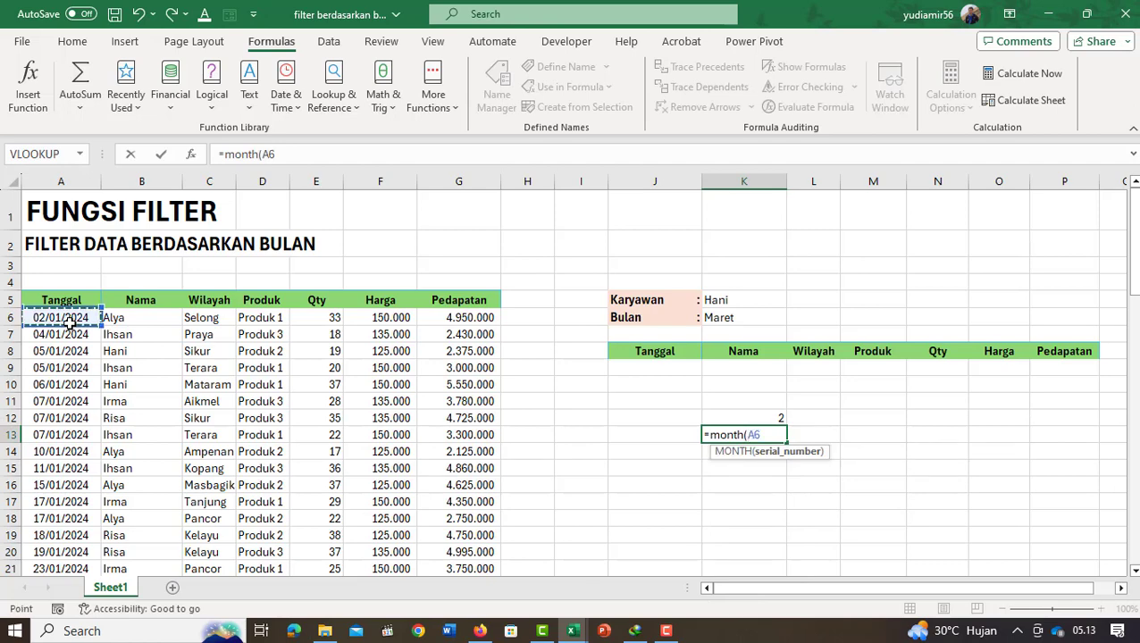
pyautogui.write(')')
pyautogui.press('Return')
pyautogui.write('=')
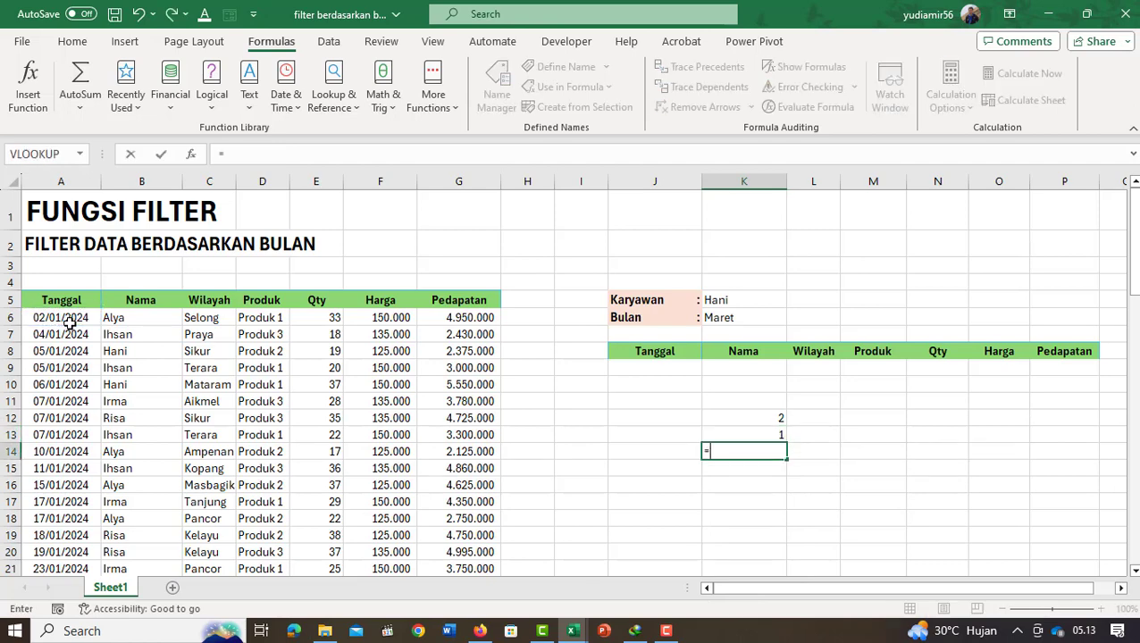
pyautogui.write('year(')
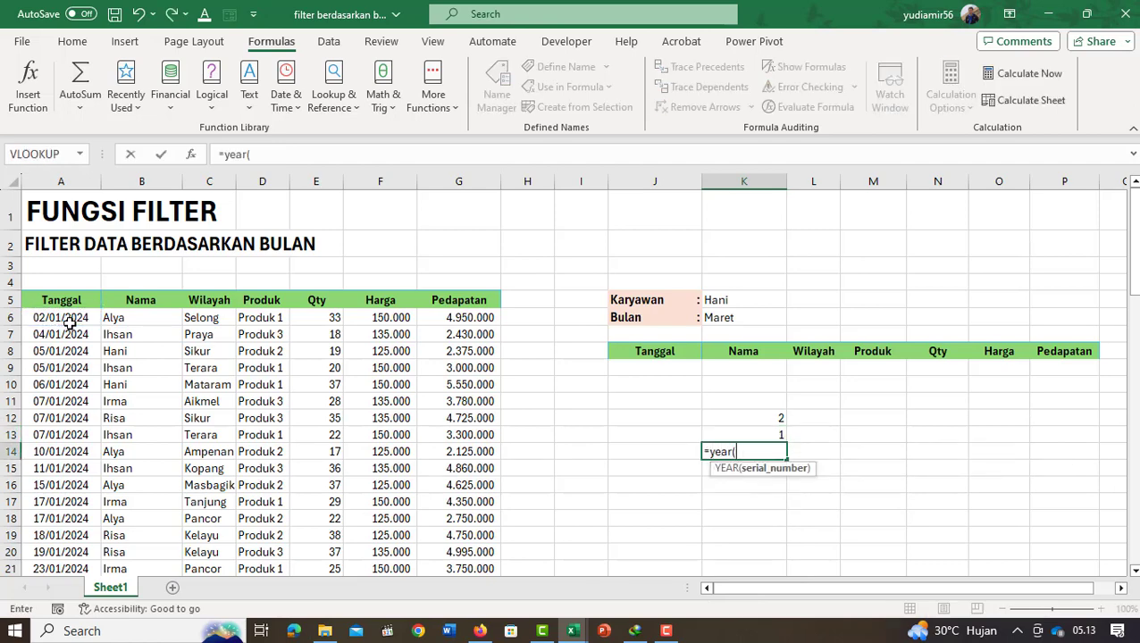
pyautogui.click(70, 322)
pyautogui.write(')')
pyautogui.press('Return')
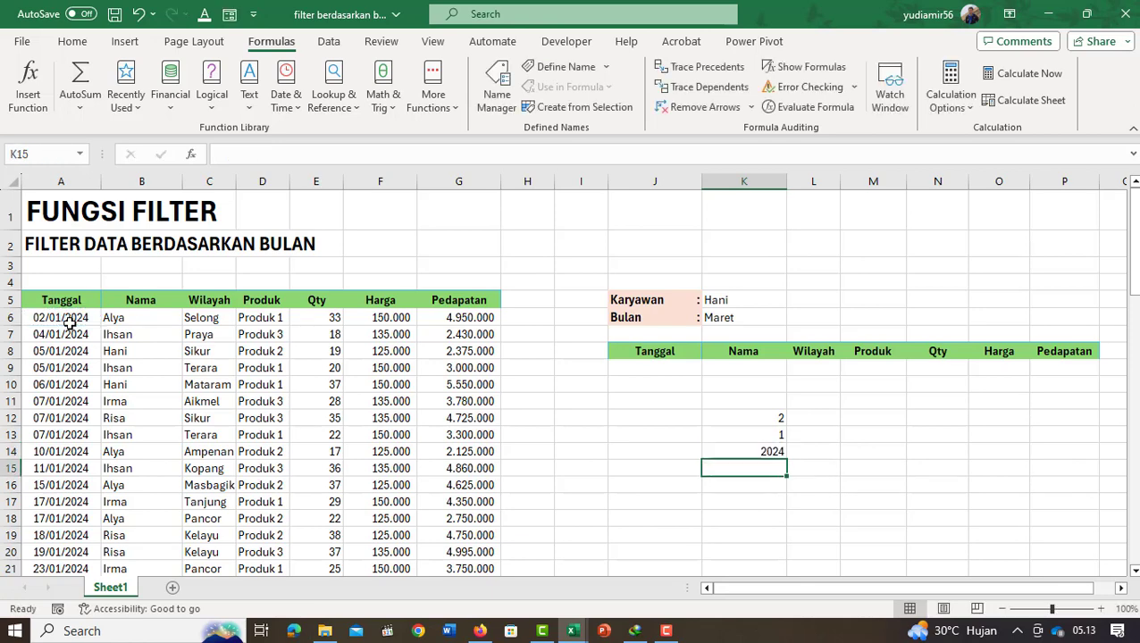
pyautogui.press('Up')
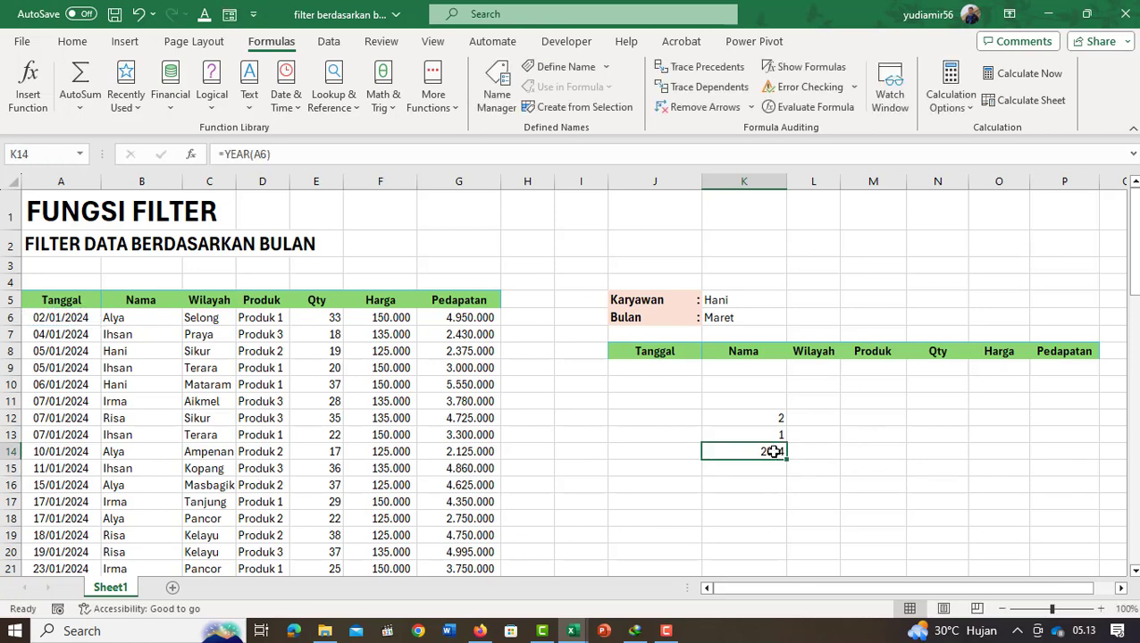
pyautogui.click(776, 437)
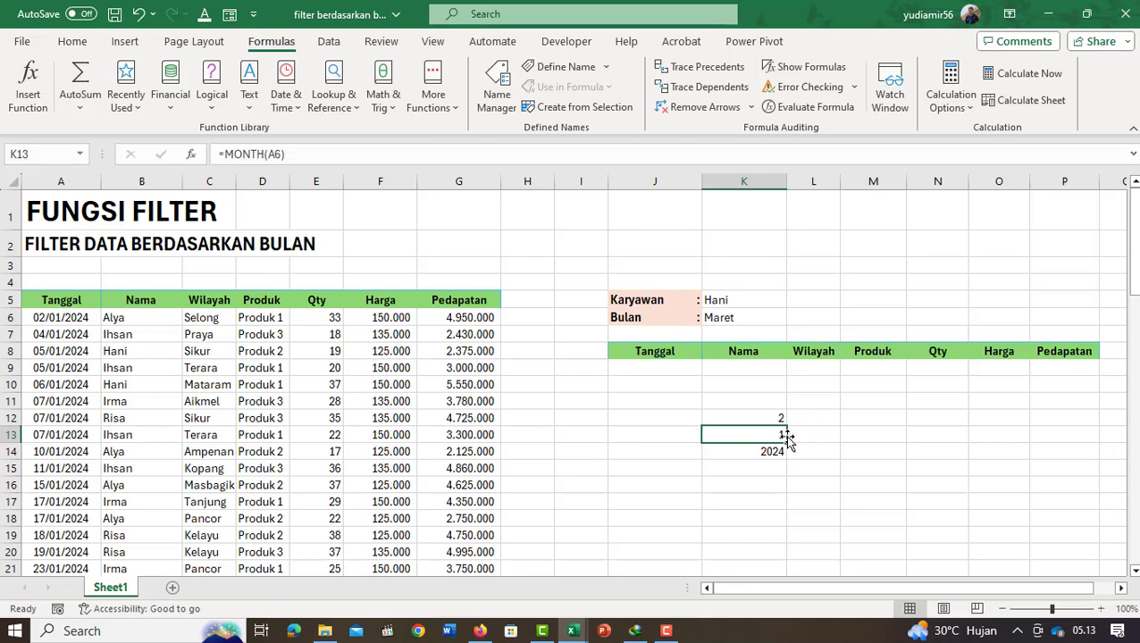
pyautogui.click(692, 370)
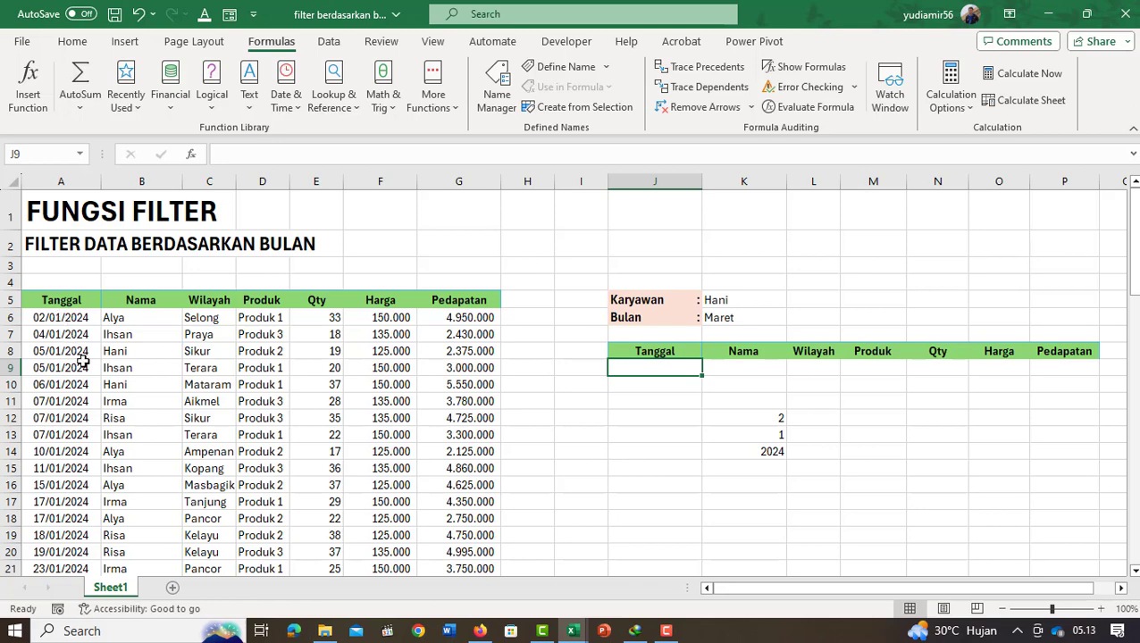
# Enter =MONTH(K6&"2024") in L6 to turn the month name Maret into 3
pyautogui.click(774, 436)
pyautogui.click(728, 320)
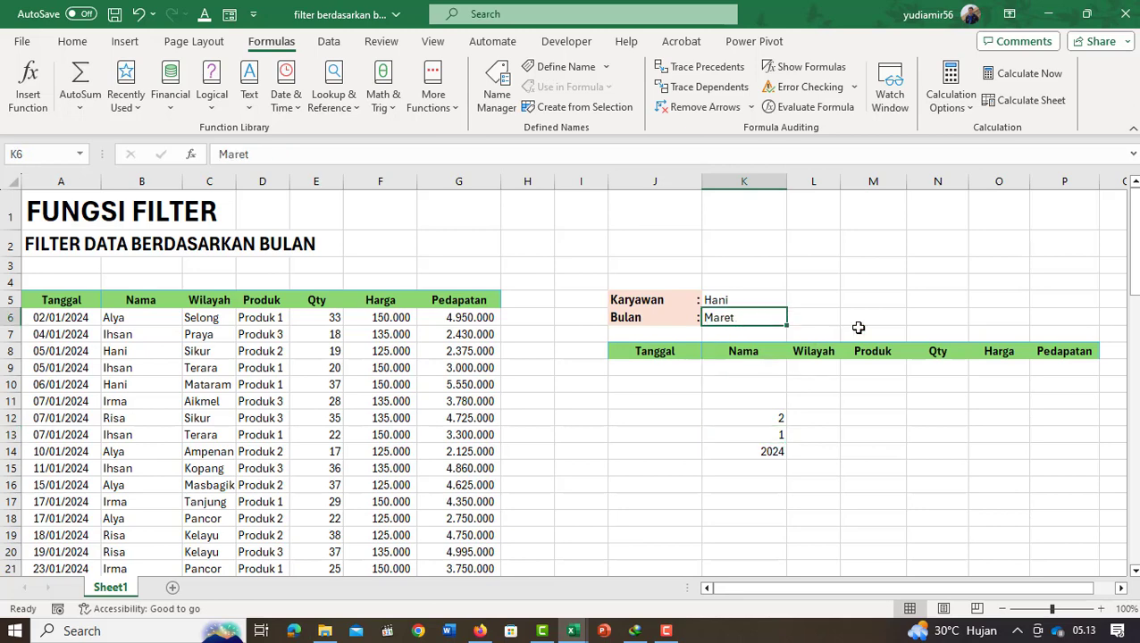
pyautogui.click(831, 320)
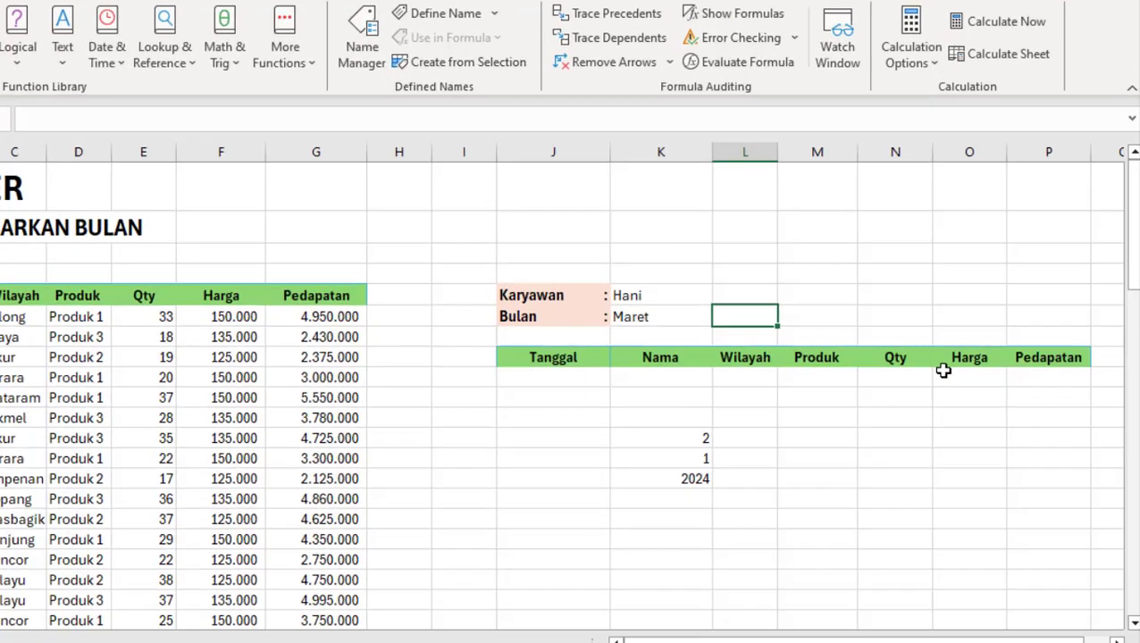
pyautogui.write('=month')
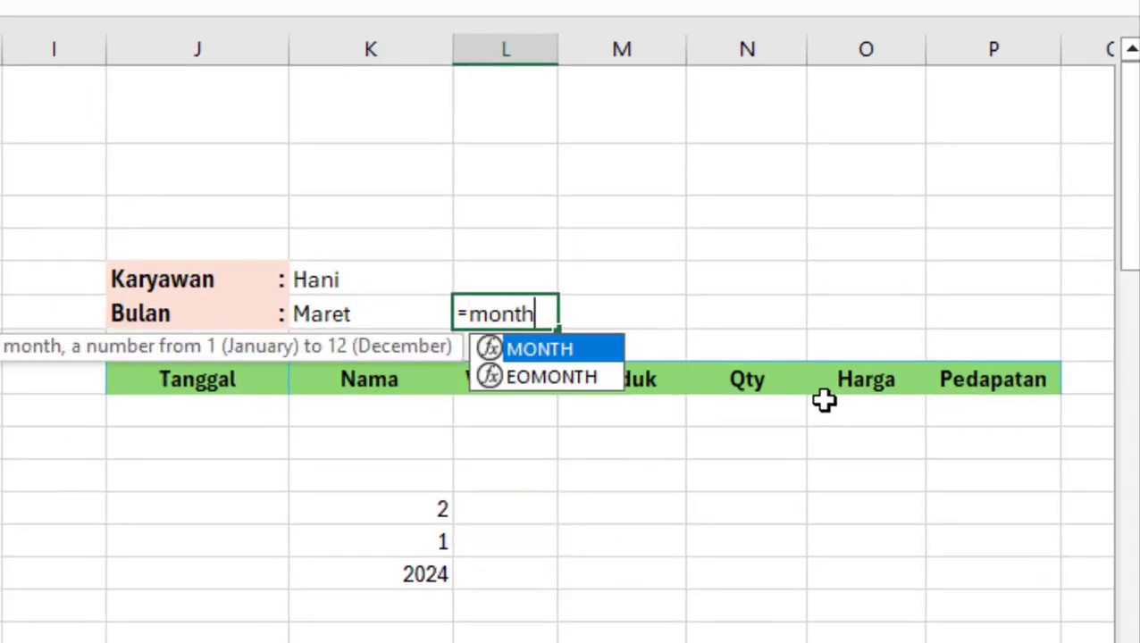
pyautogui.write('(')
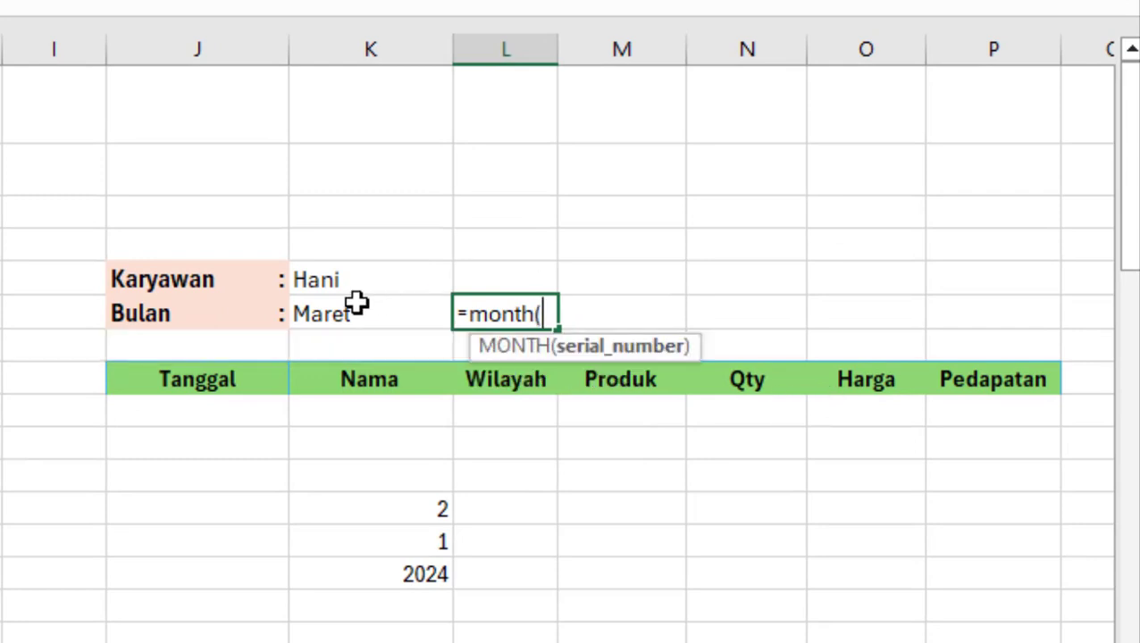
pyautogui.click(359, 305)
pyautogui.write('&')
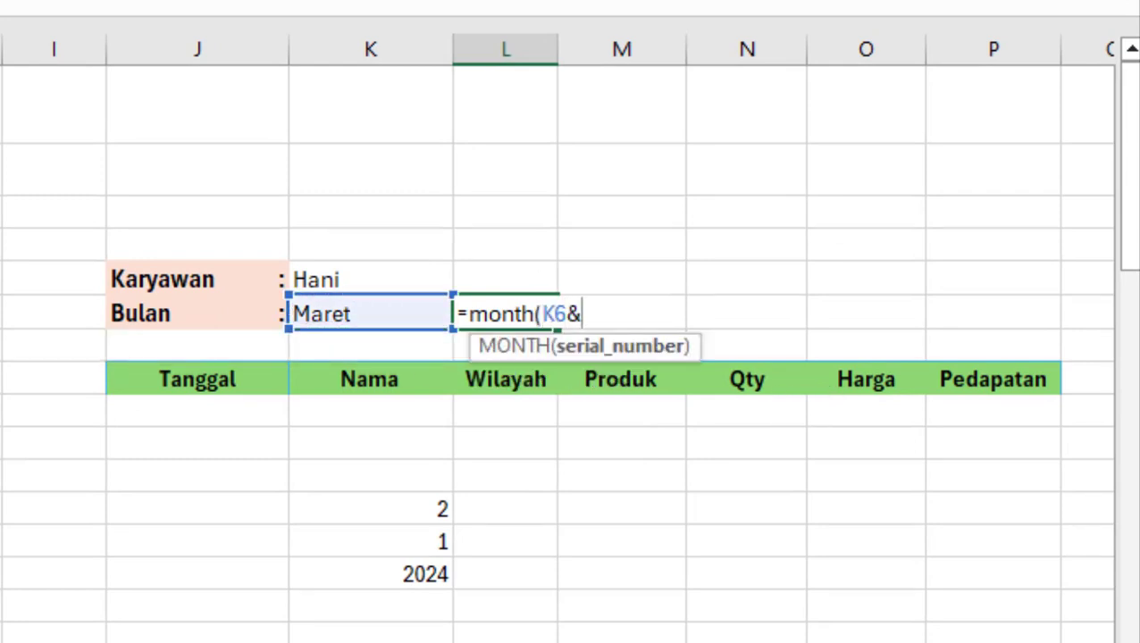
pyautogui.write('"')
pyautogui.write('2024')
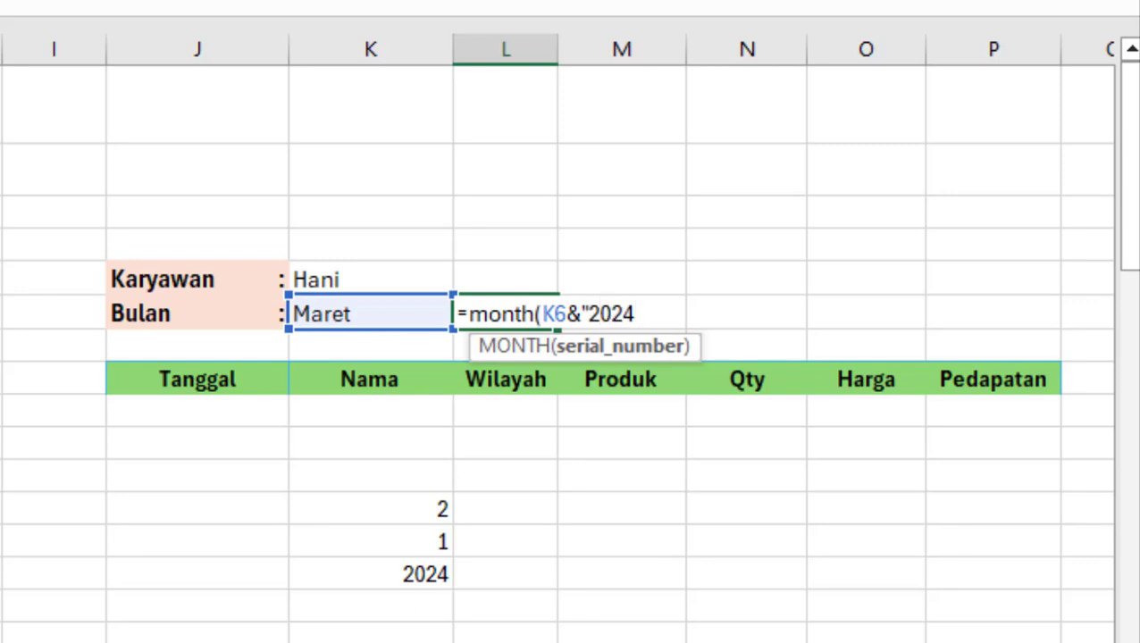
pyautogui.write('")')
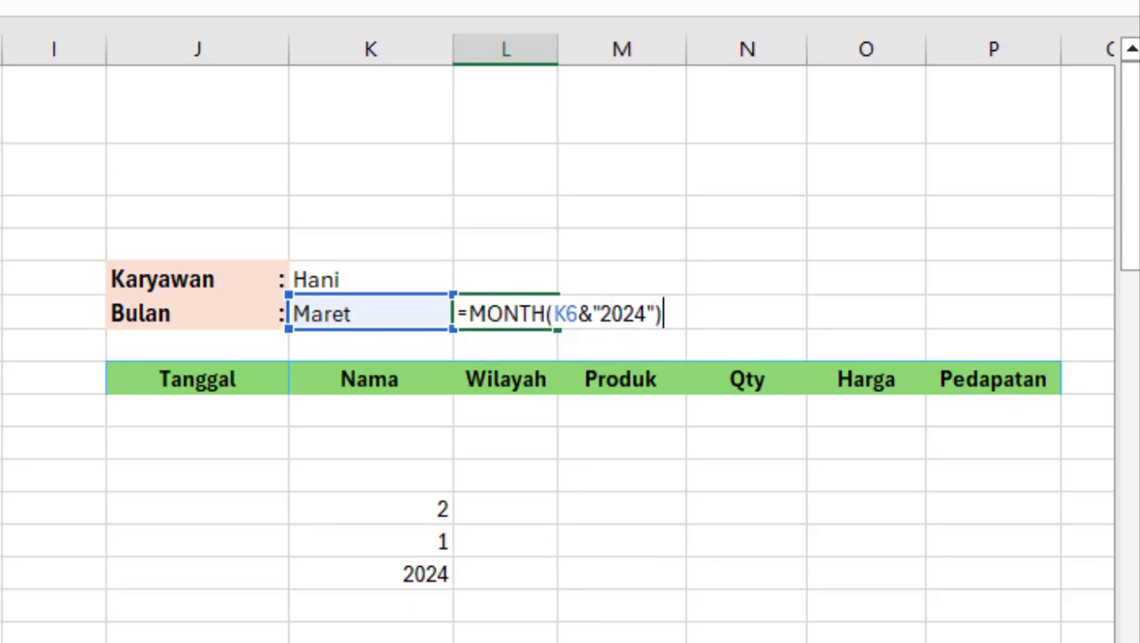
pyautogui.press('Return')
pyautogui.click(505, 314)
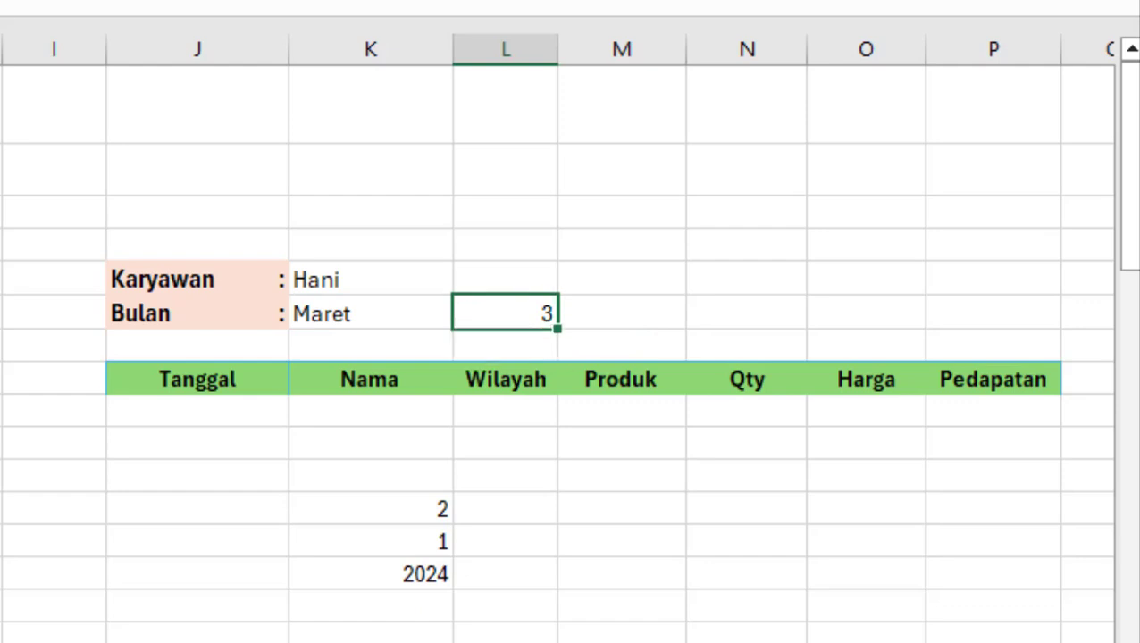
# Change the month in K6 to Februari so L6 returns 2
pyautogui.click(370, 314)
pyautogui.click(196, 314)
pyautogui.click(370, 314)
pyautogui.write('Fe')
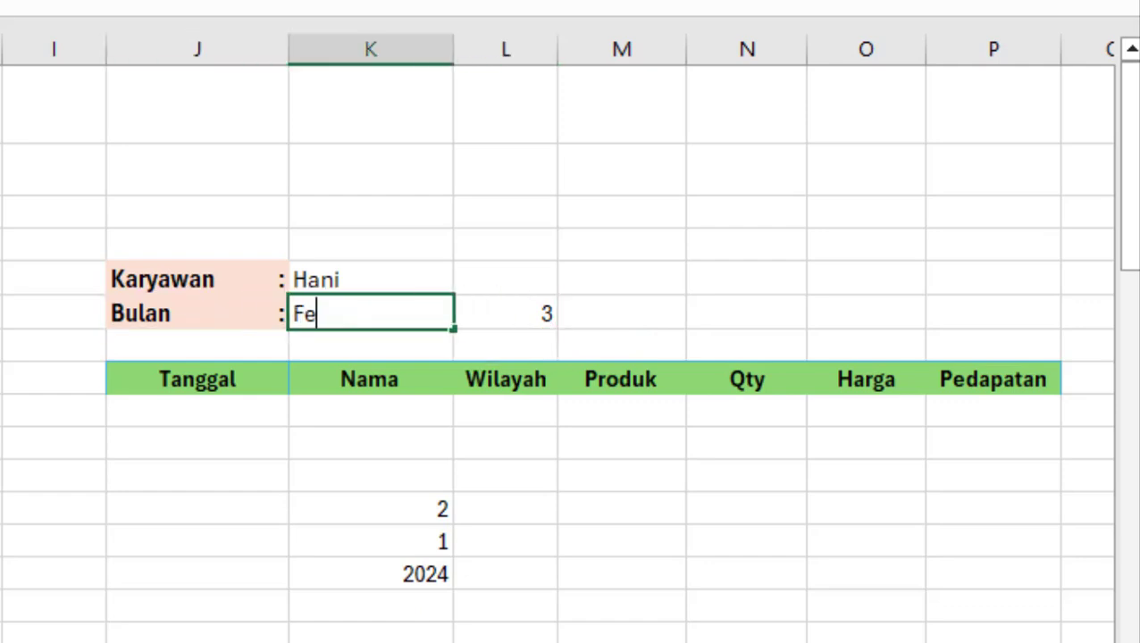
pyautogui.write('bruari')
pyautogui.press('Return')
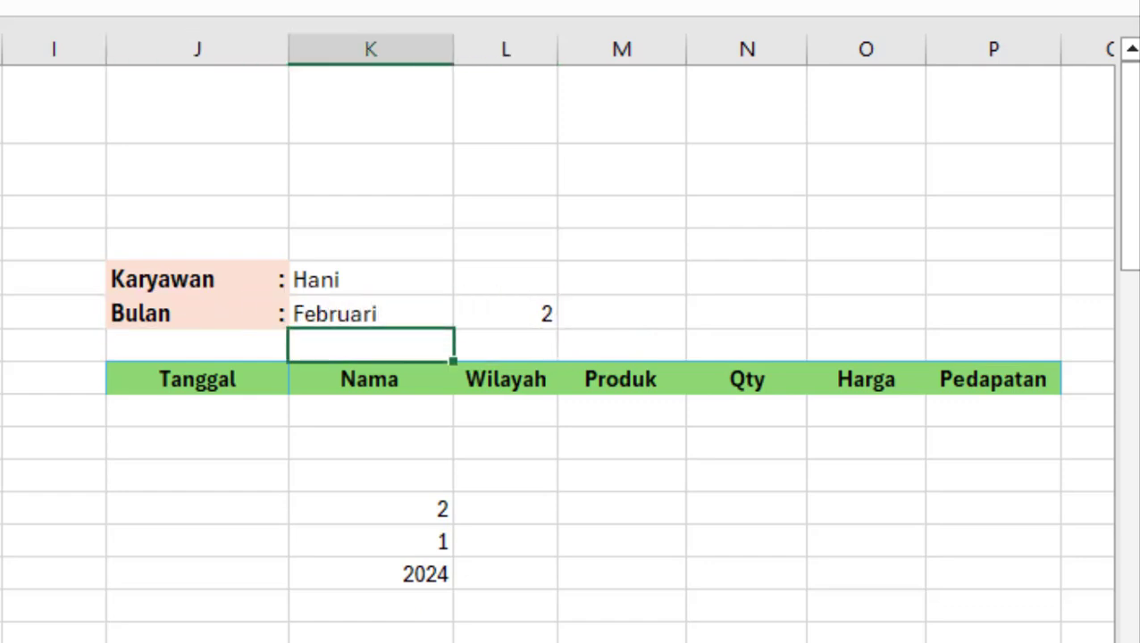
pyautogui.click(370, 313)
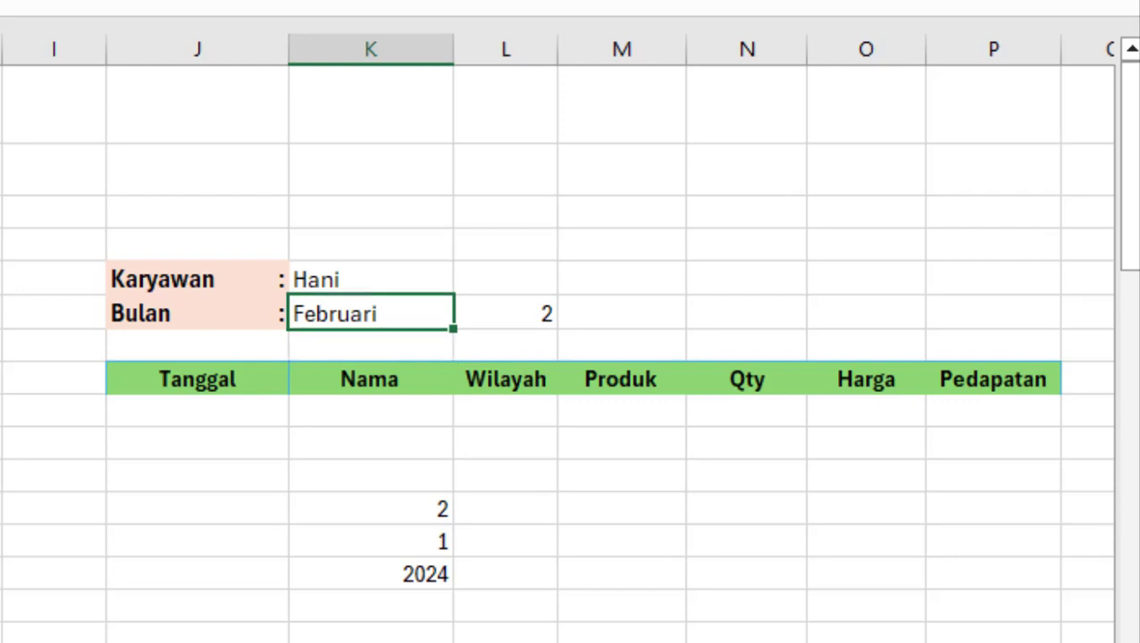
pyautogui.click(522, 305)
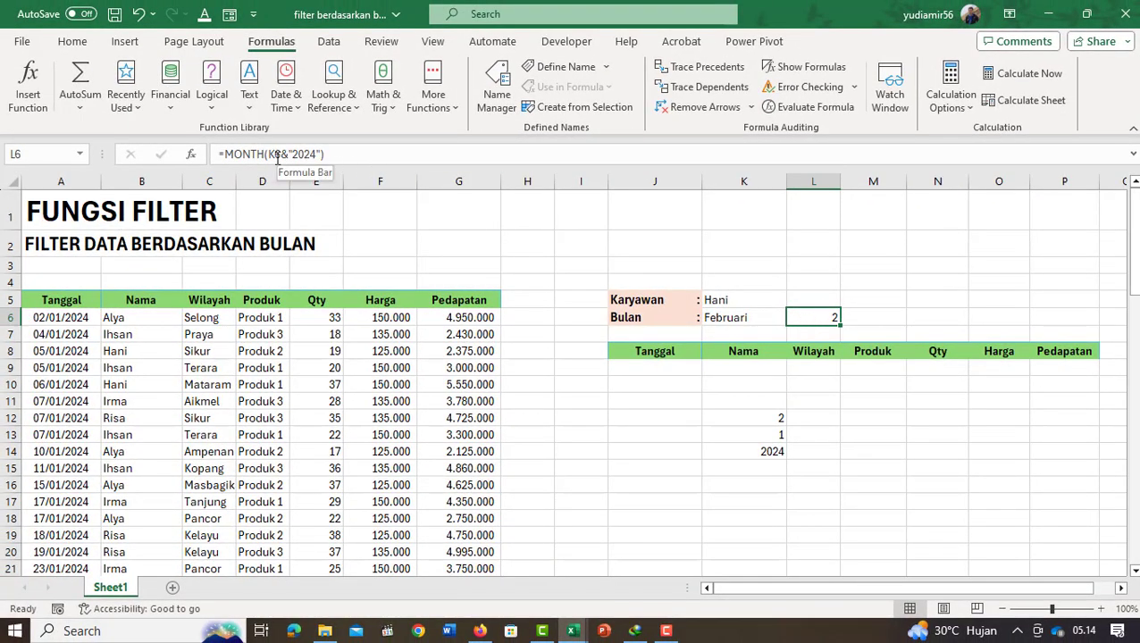
pyautogui.doubleClick(819, 311)
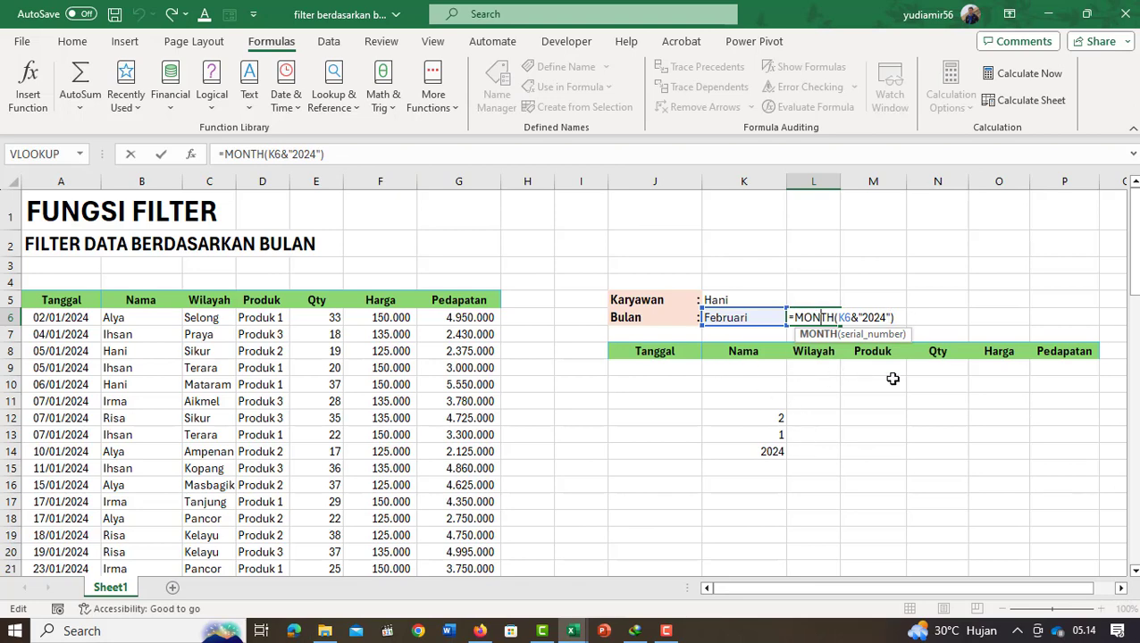
pyautogui.moveTo(895, 318); pyautogui.dragTo(795, 318)
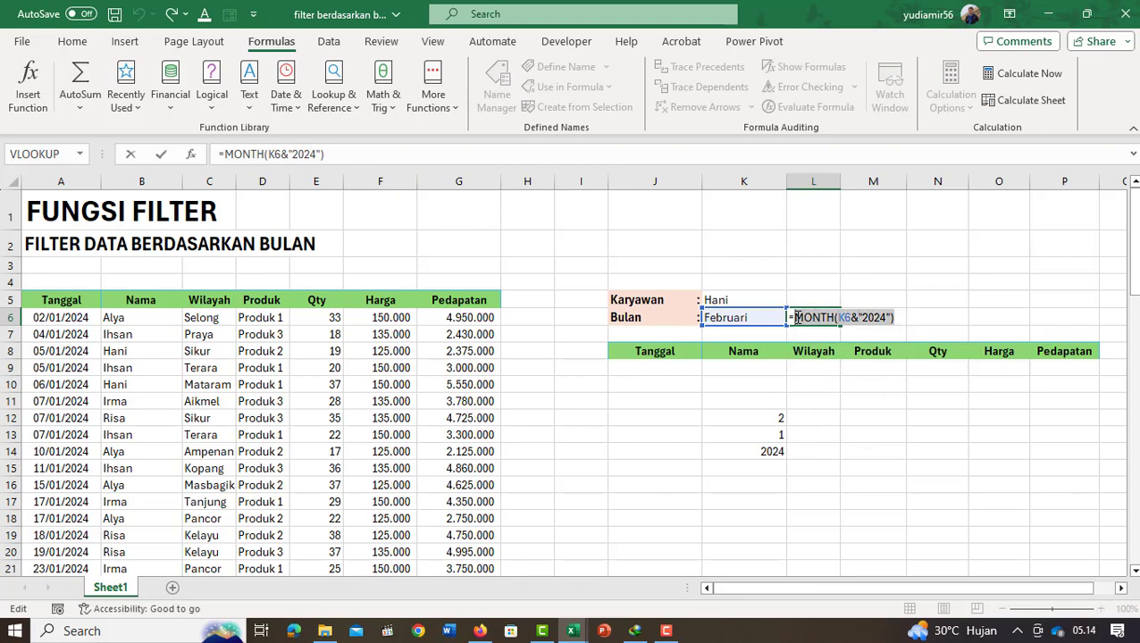
pyautogui.press('Escape')
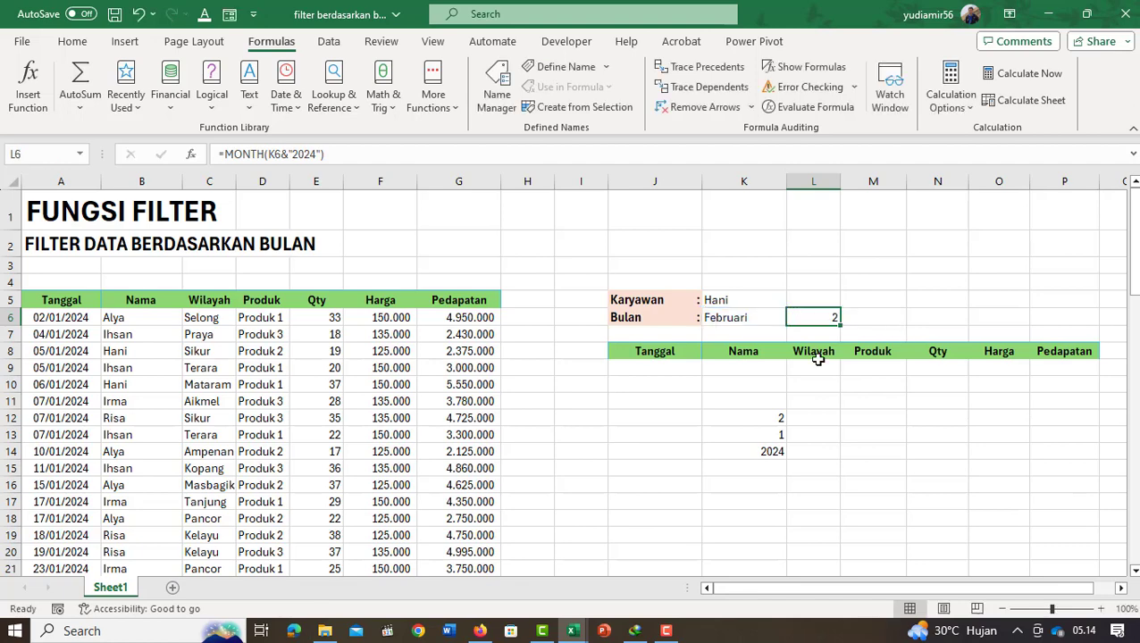
pyautogui.click(694, 368)
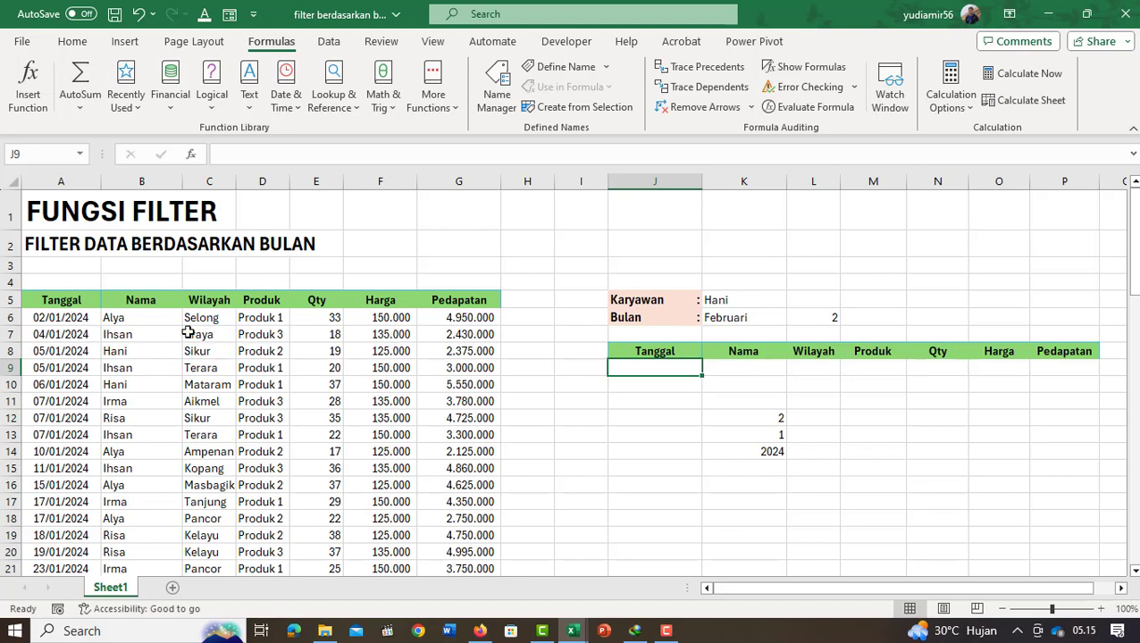
# Name the table range A6:G78 'data' via the Name Box
pyautogui.click(44, 317)
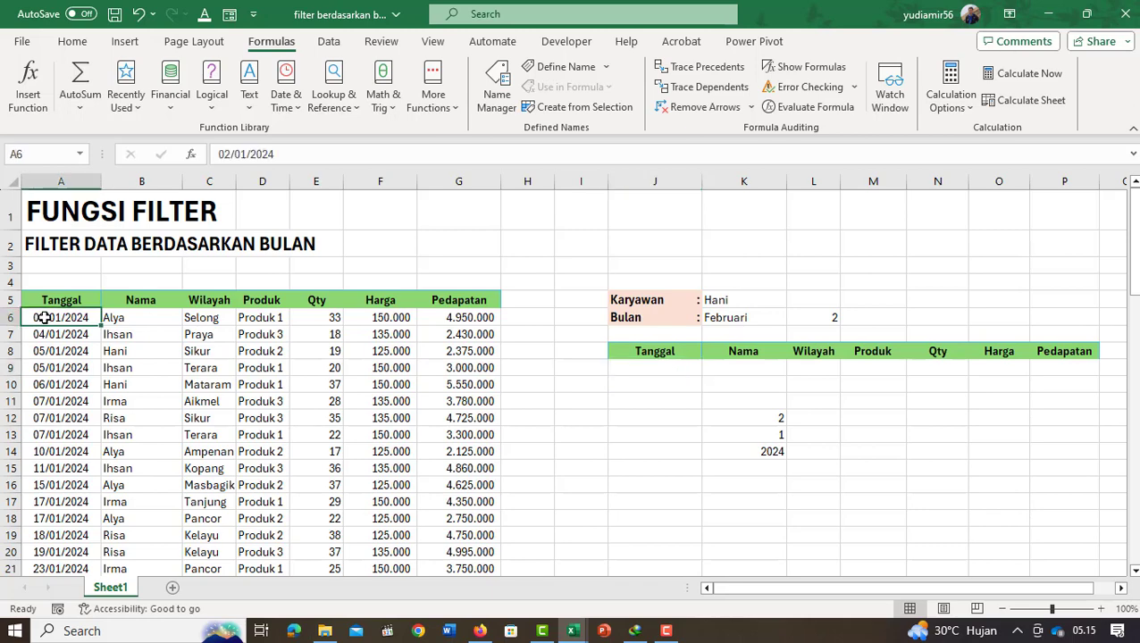
pyautogui.hotkey('ctrl', 'shift', 'Right')
pyautogui.hotkey('ctrl', 'shift', 'Down')
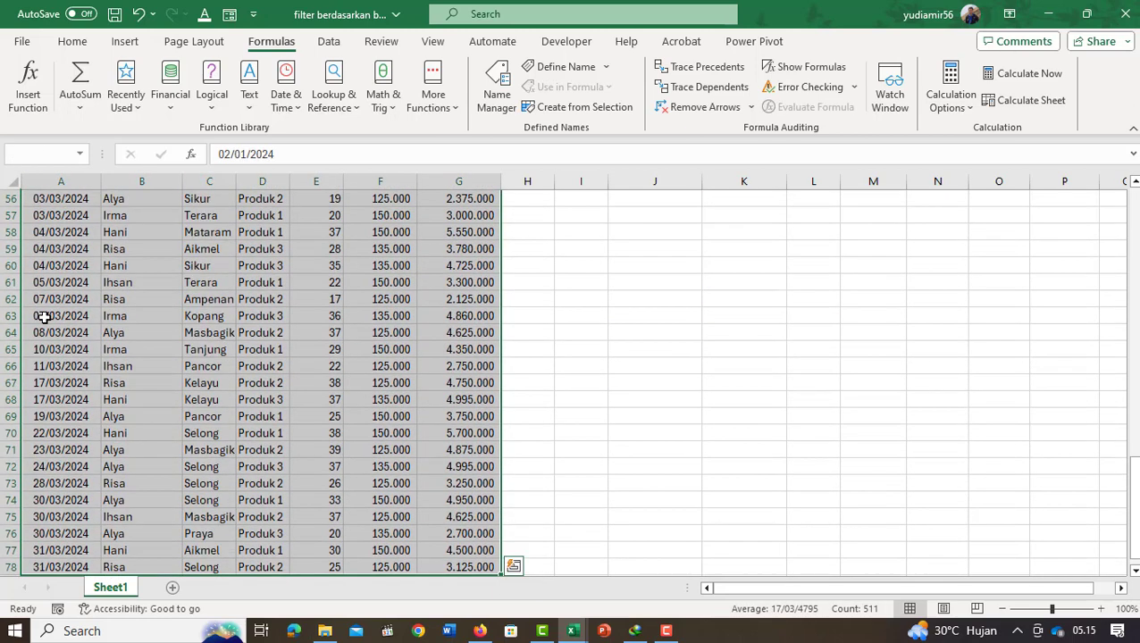
pyautogui.click(35, 155)
pyautogui.write('data')
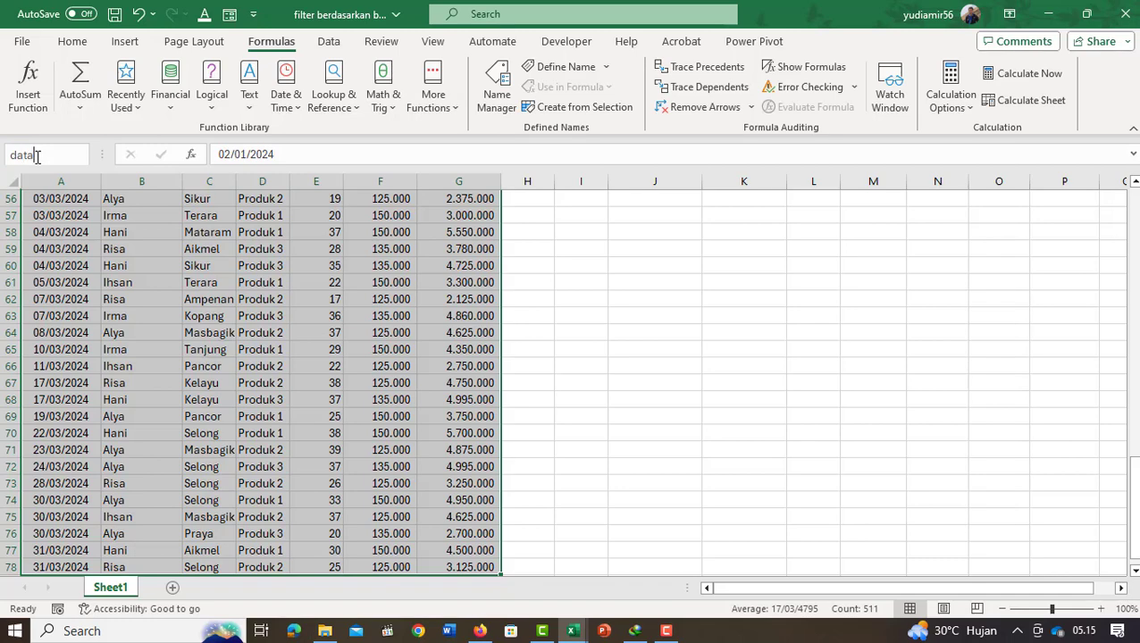
pyautogui.press('Return')
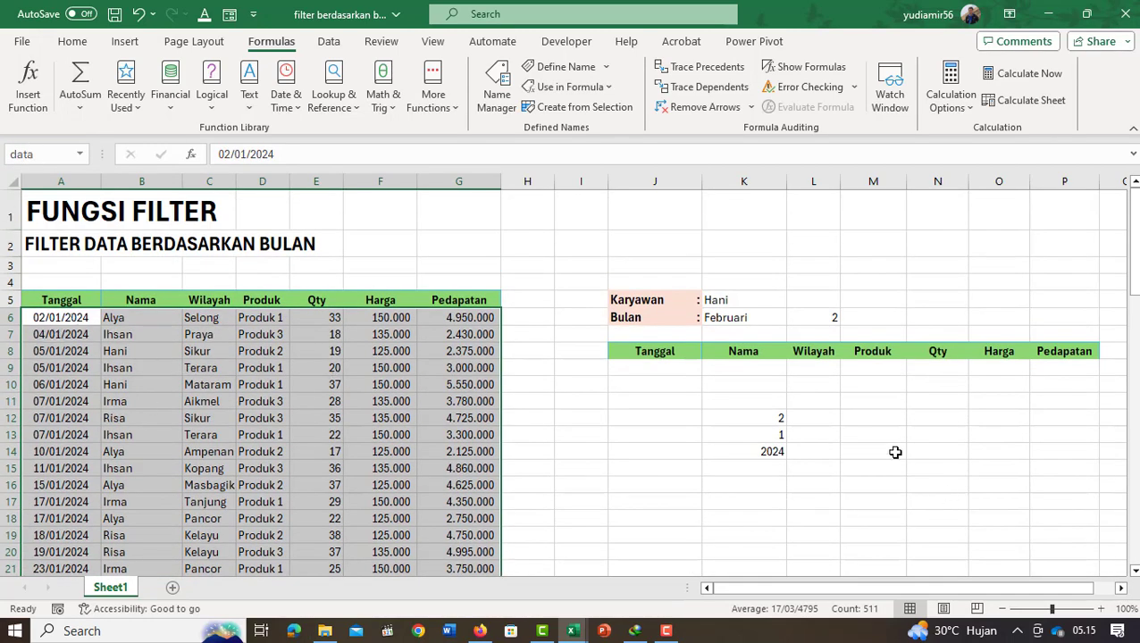
# Name the date column A6:A78 'tanggal'
pyautogui.click(77, 315)
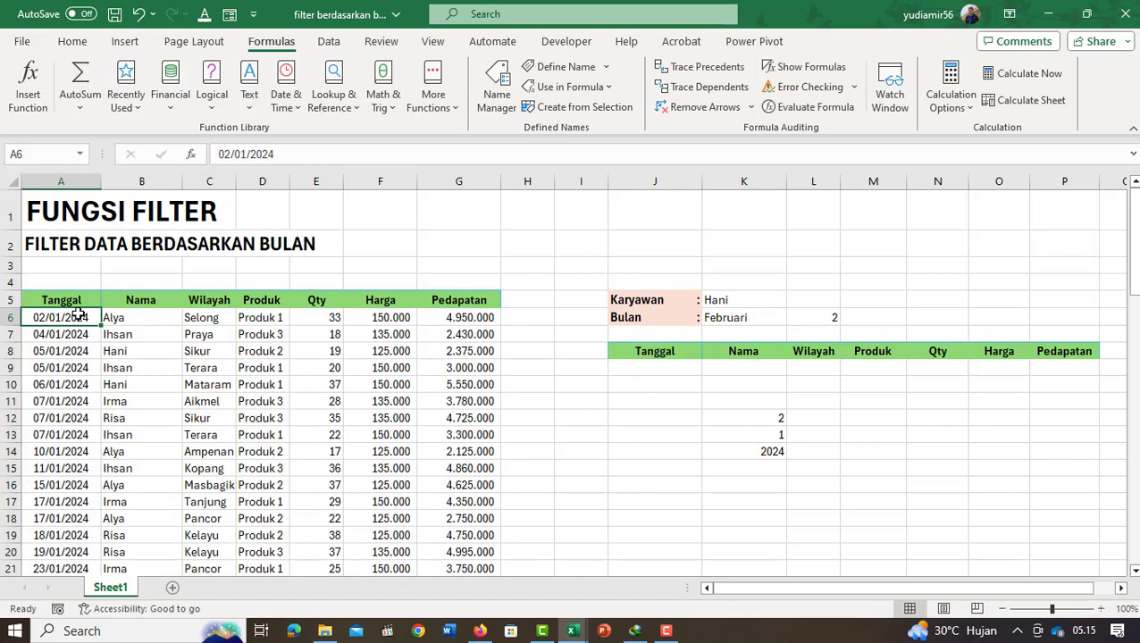
pyautogui.hotkey('ctrl', 'shift', 'Down')
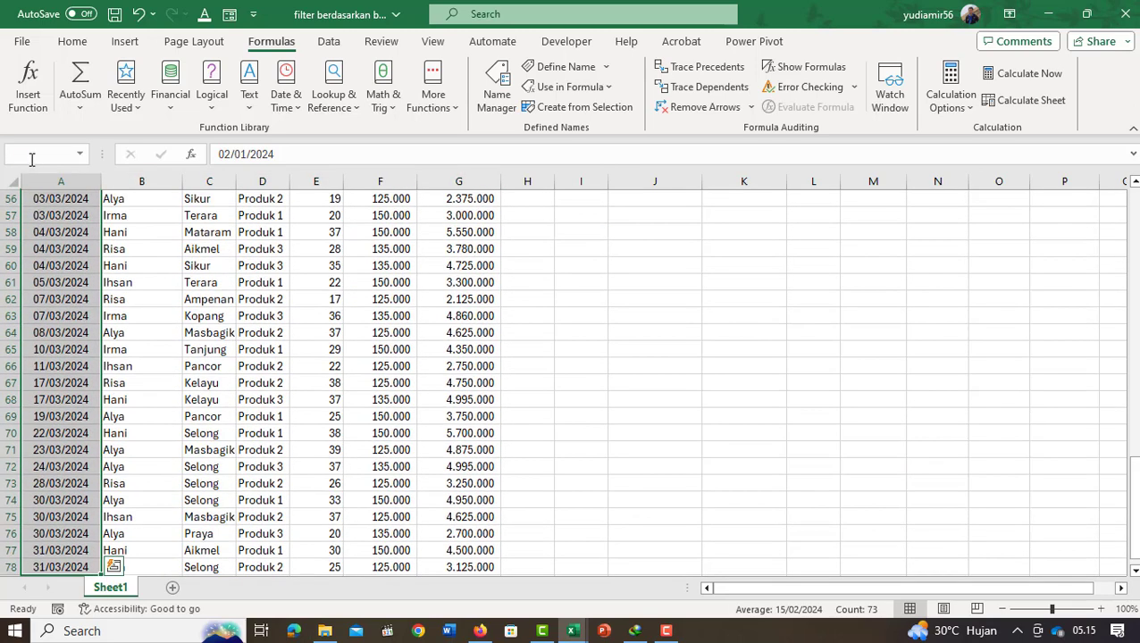
pyautogui.click(31, 154)
pyautogui.write('tanggal')
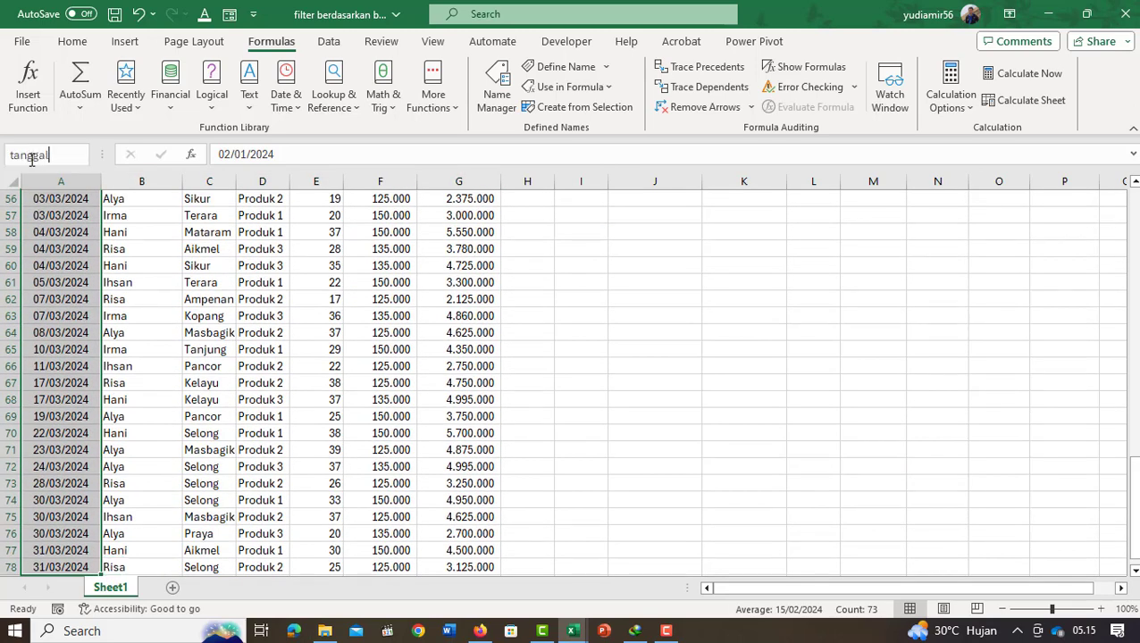
pyautogui.press('Return')
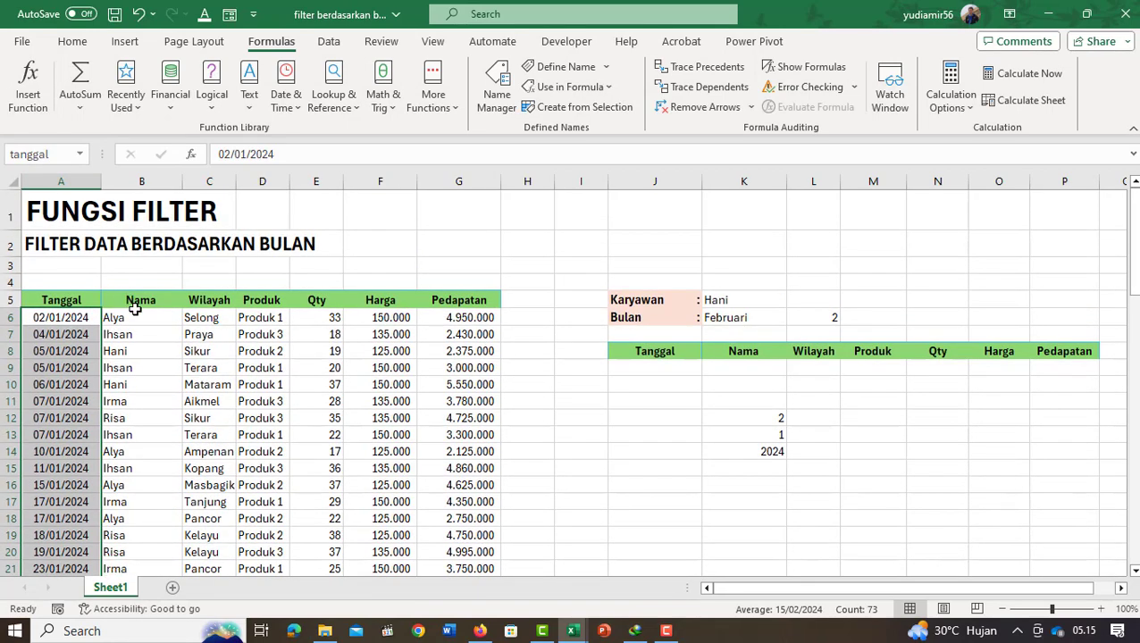
# Name the Nama column B6:B78 'karyawan'
pyautogui.click(137, 316)
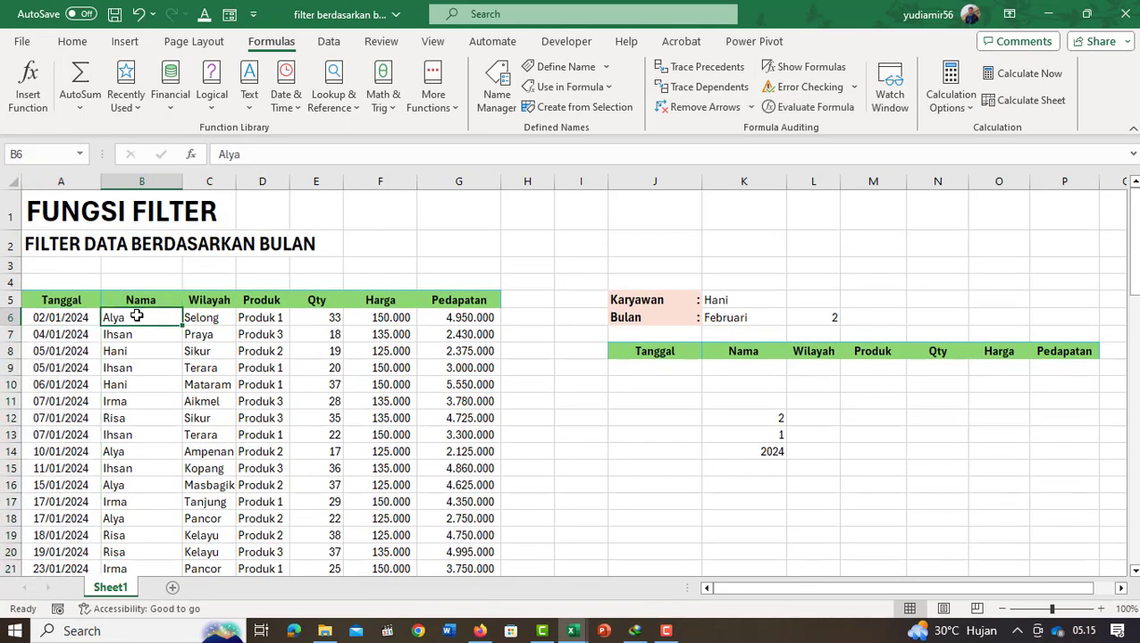
pyautogui.hotkey('ctrl', 'shift', 'Down')
pyautogui.click(35, 159)
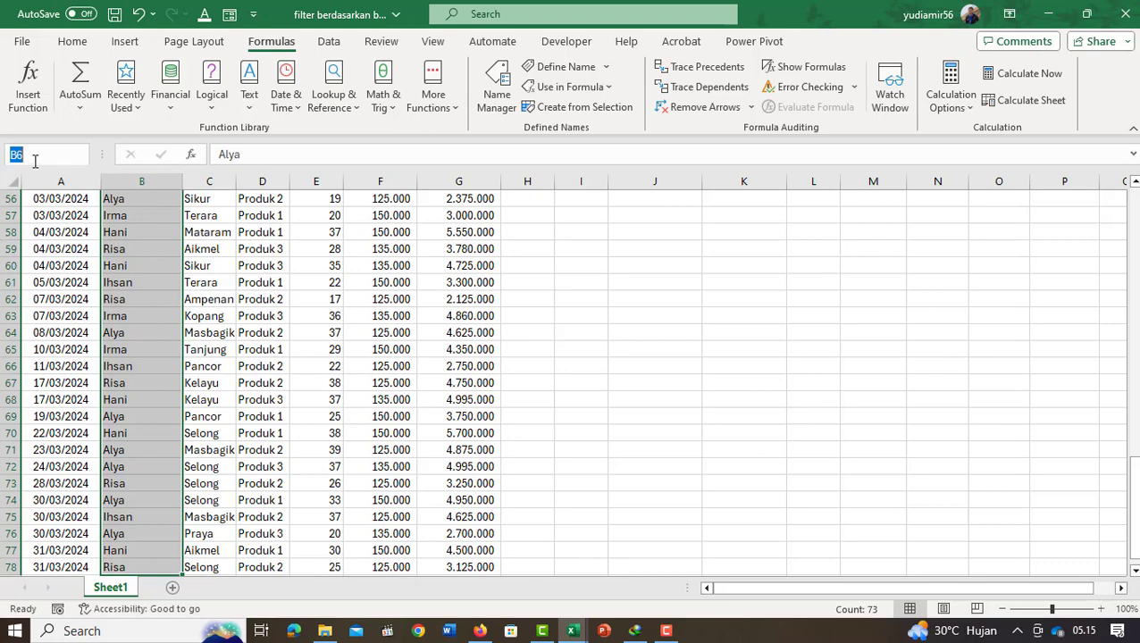
pyautogui.write('karyawa')
pyautogui.write('n')
pyautogui.press('Return')
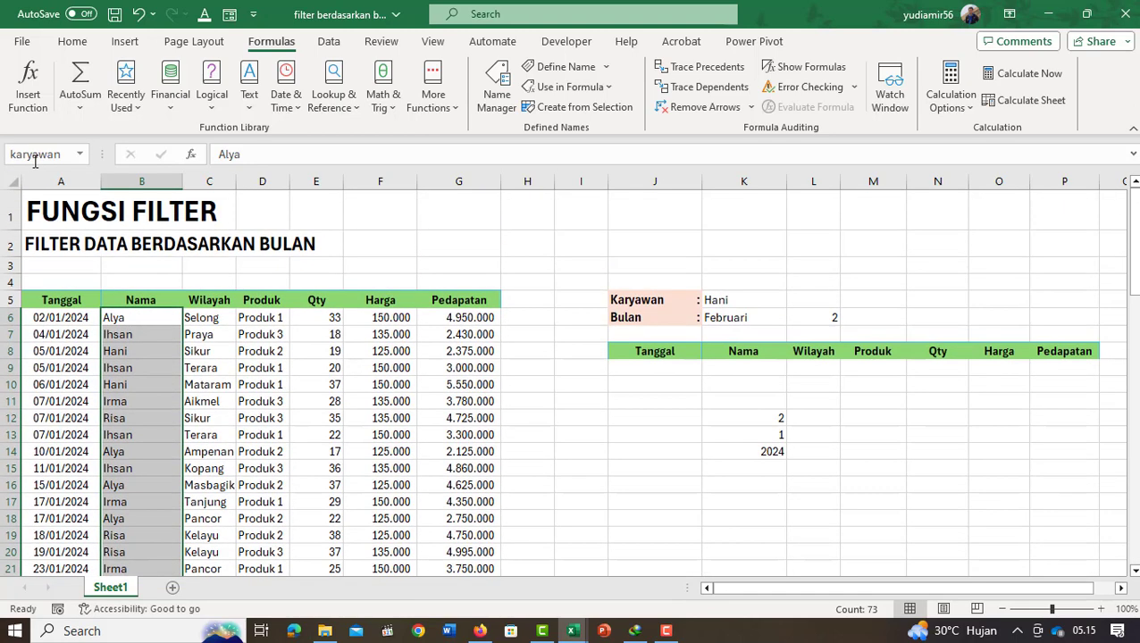
# Clear the helper values 2, 1 and 2024 from K12:K14
pyautogui.click(636, 367)
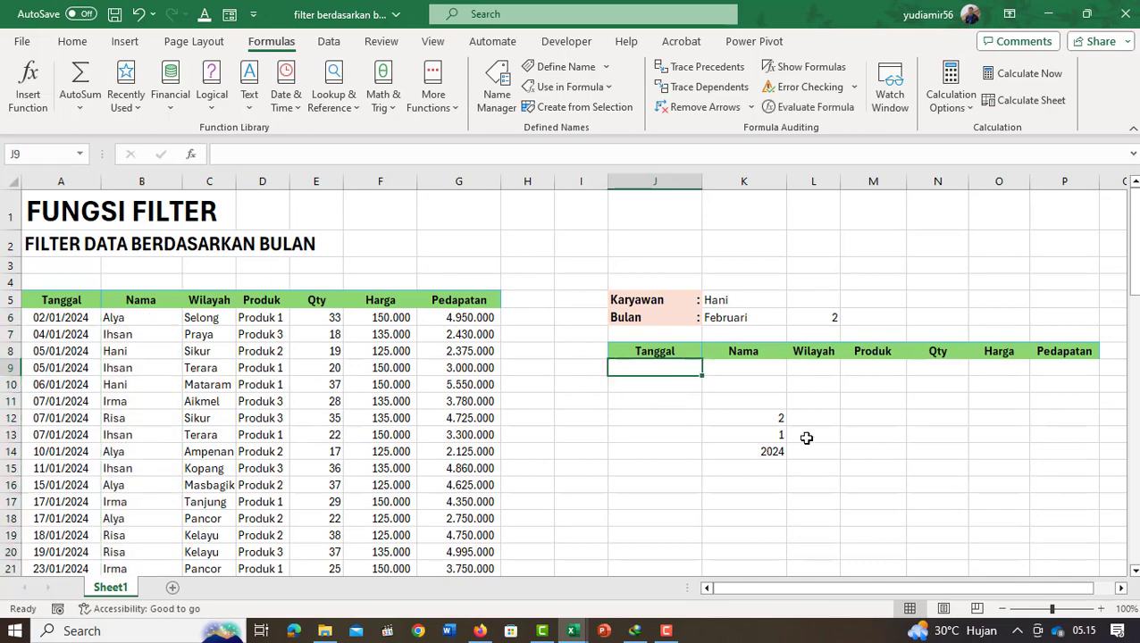
pyautogui.click(771, 420)
pyautogui.moveTo(770, 420); pyautogui.dragTo(776, 458)
pyautogui.press('Delete')
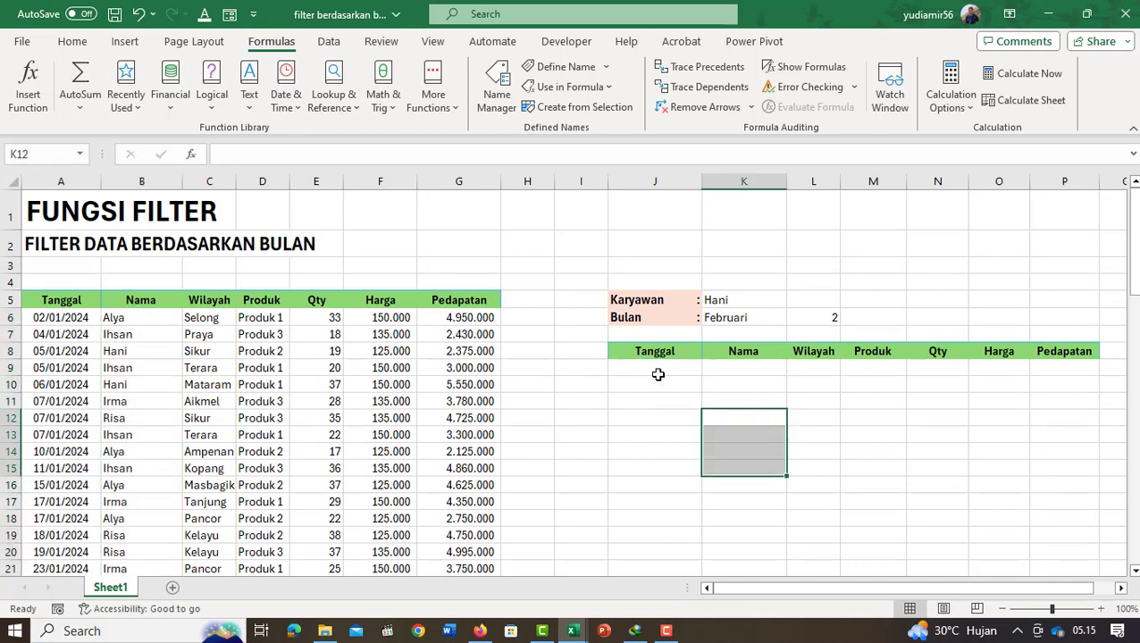
# Start the formula =FILTER(data; in J9
pyautogui.click(657, 372)
pyautogui.write('=fil')
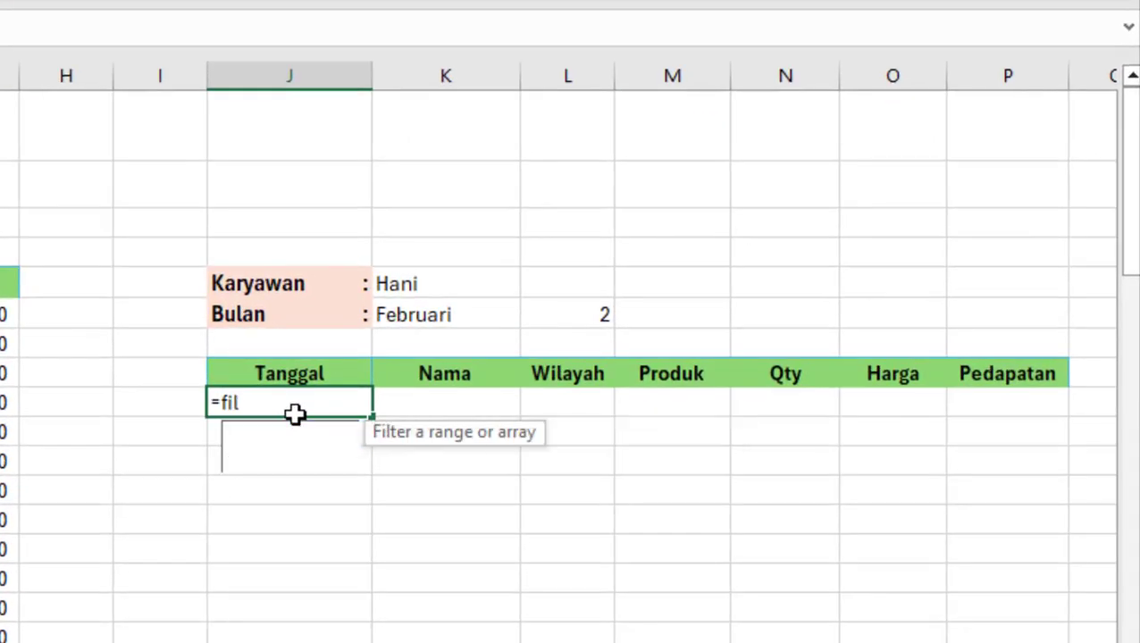
pyautogui.press('Tab')
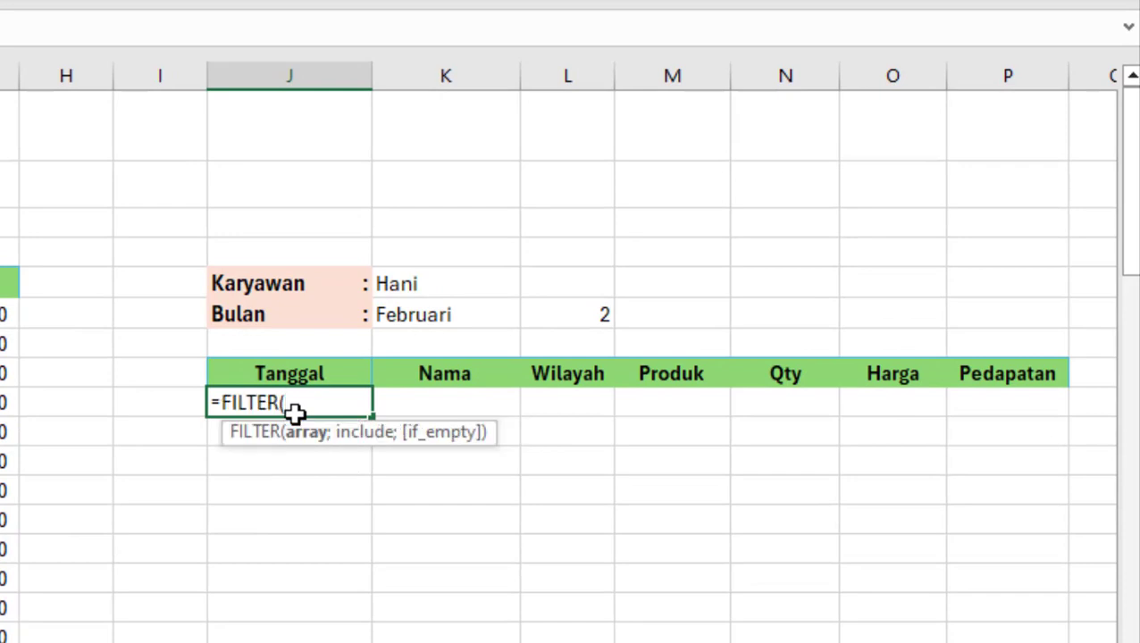
pyautogui.write('data')
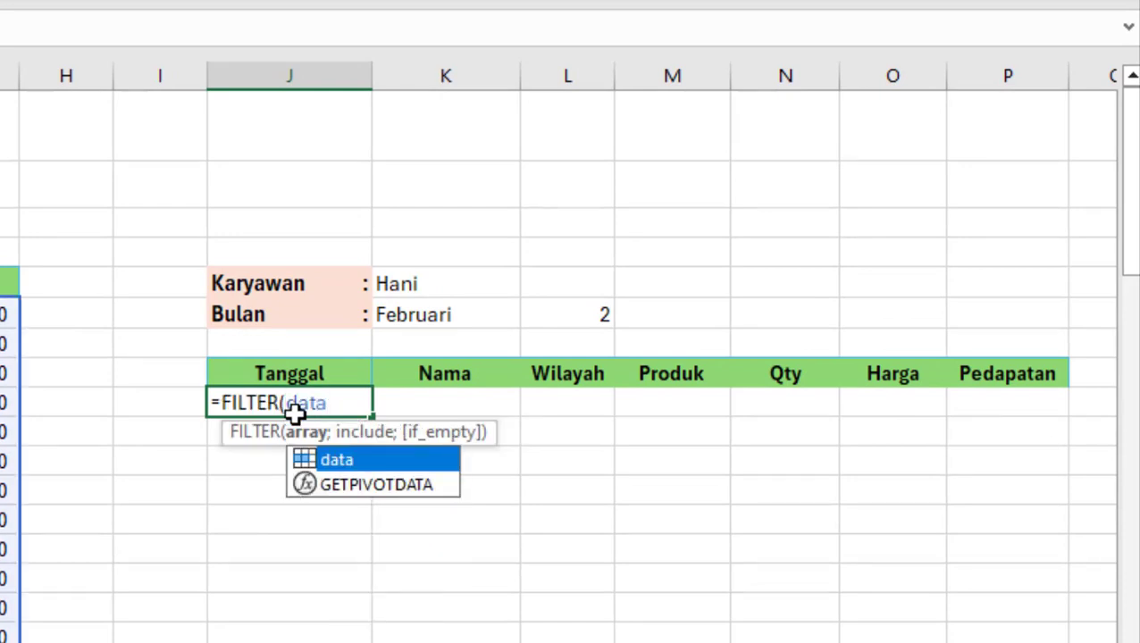
pyautogui.write(';tan')
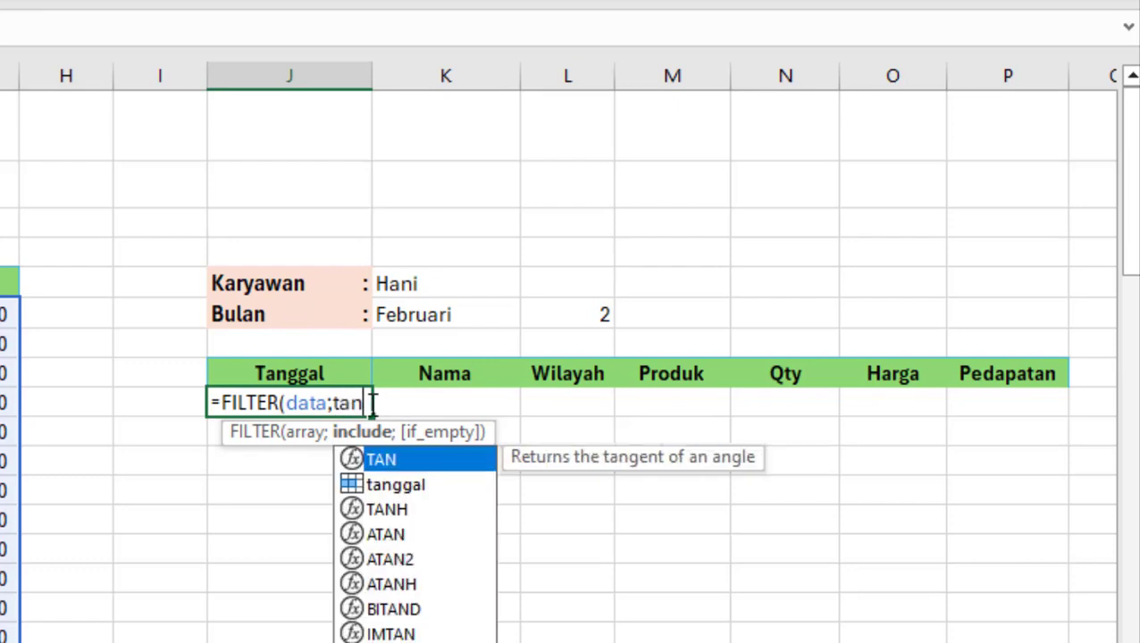
pyautogui.press('BackSpace')
pyautogui.press('BackSpace')
pyautogui.press('BackSpace')
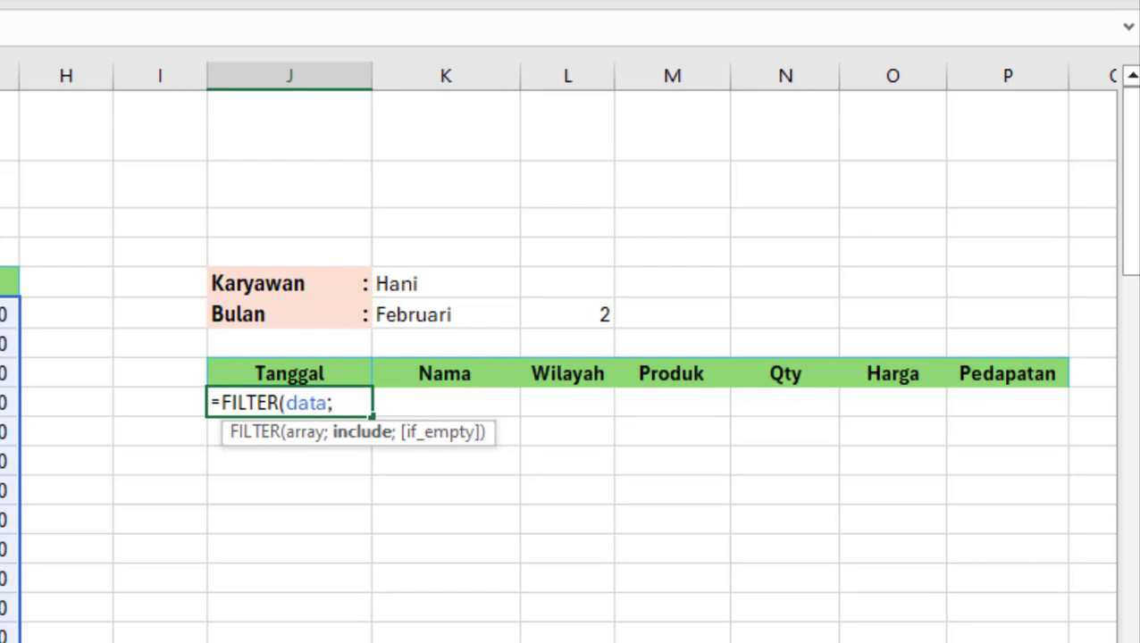
# Add the condition month(tanggal)=MONTH(K6&"2024") to the FILTER formula
pyautogui.write('mont')
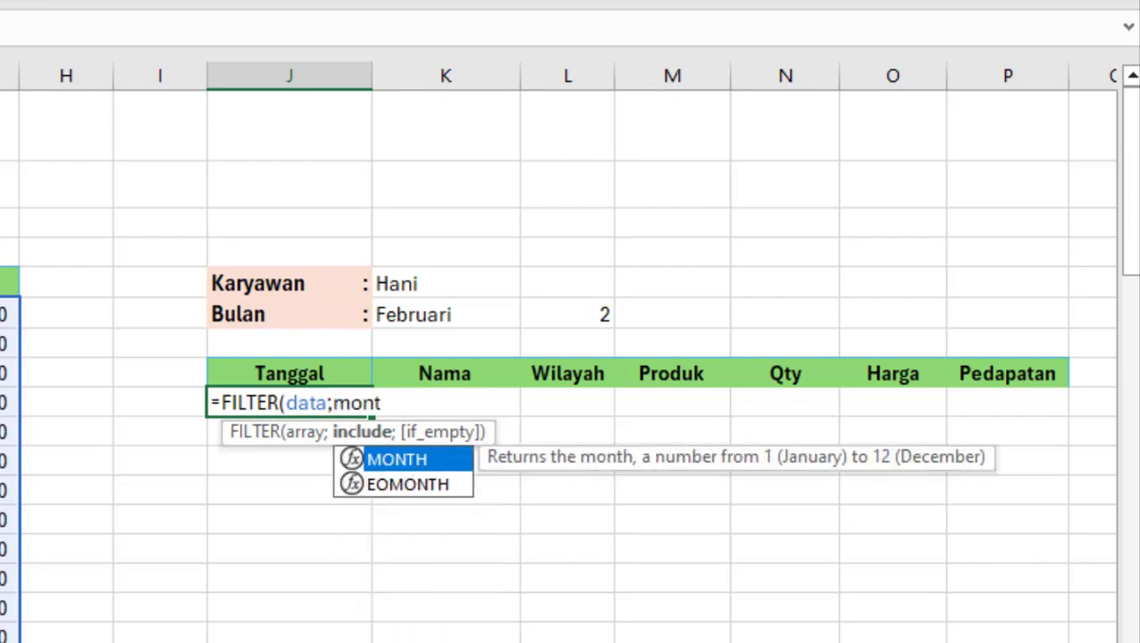
pyautogui.write('h(')
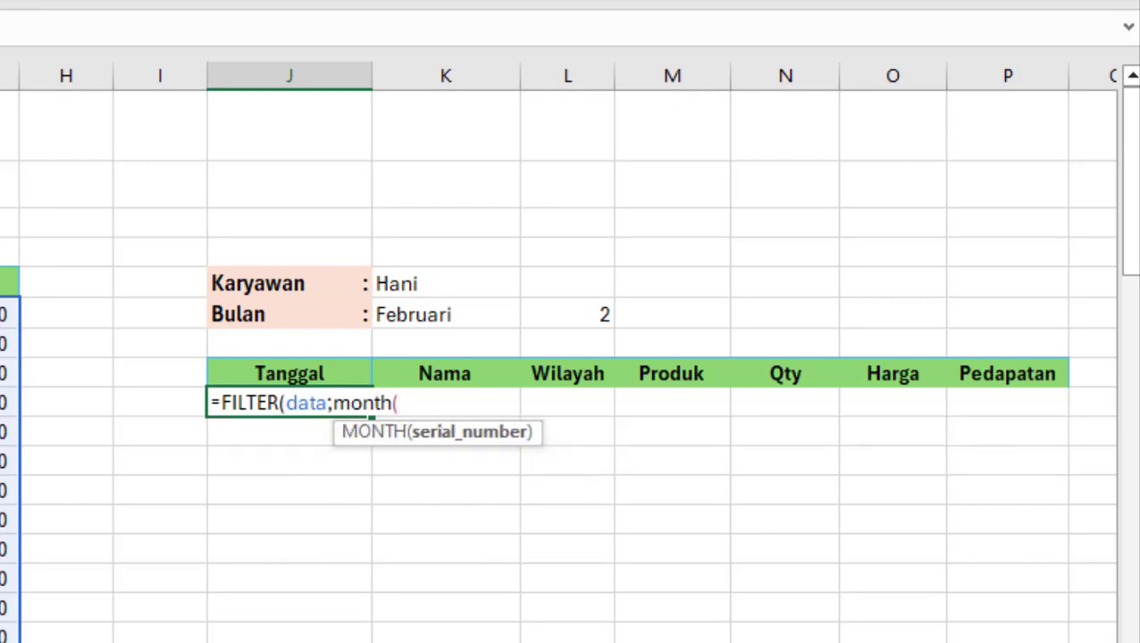
pyautogui.write('tan')
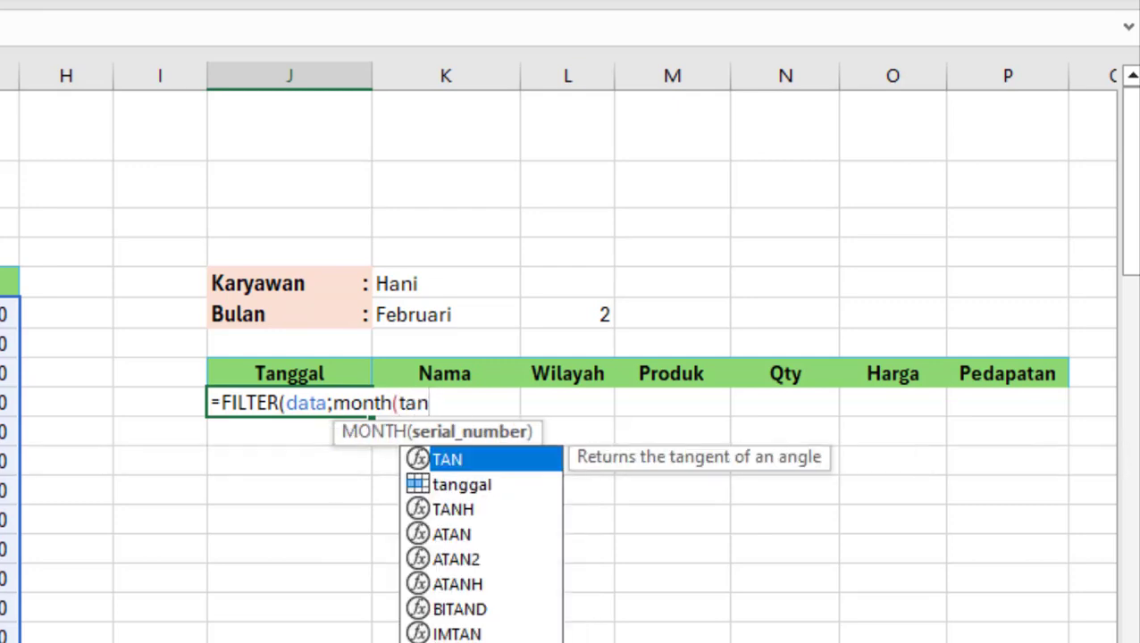
pyautogui.write('ggal)=')
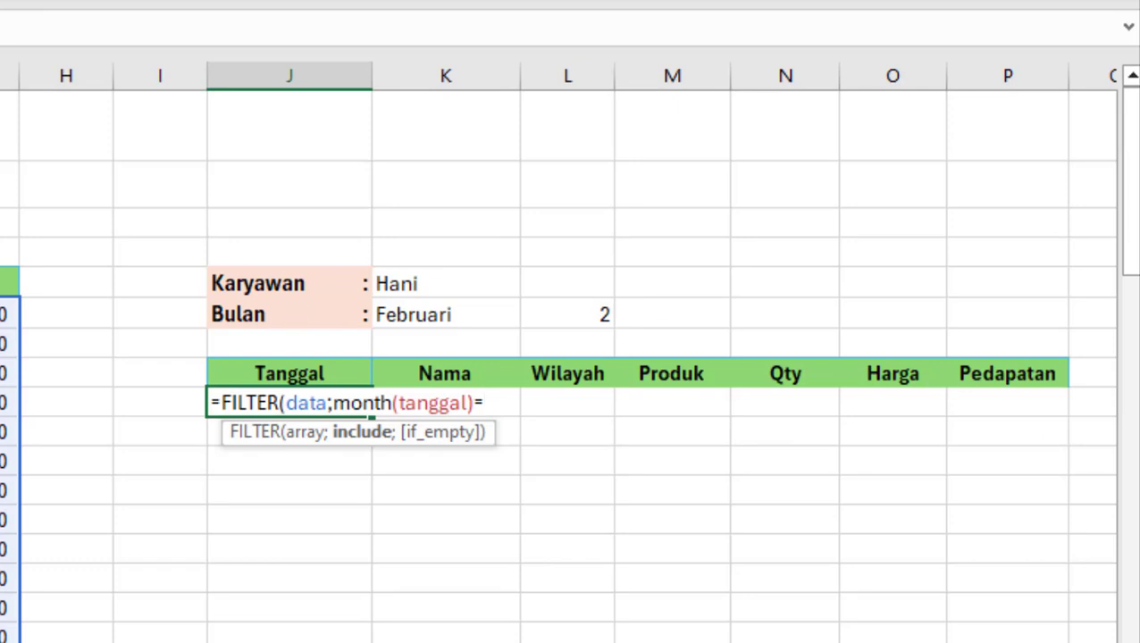
pyautogui.write('MONTH(K6&"2024")')
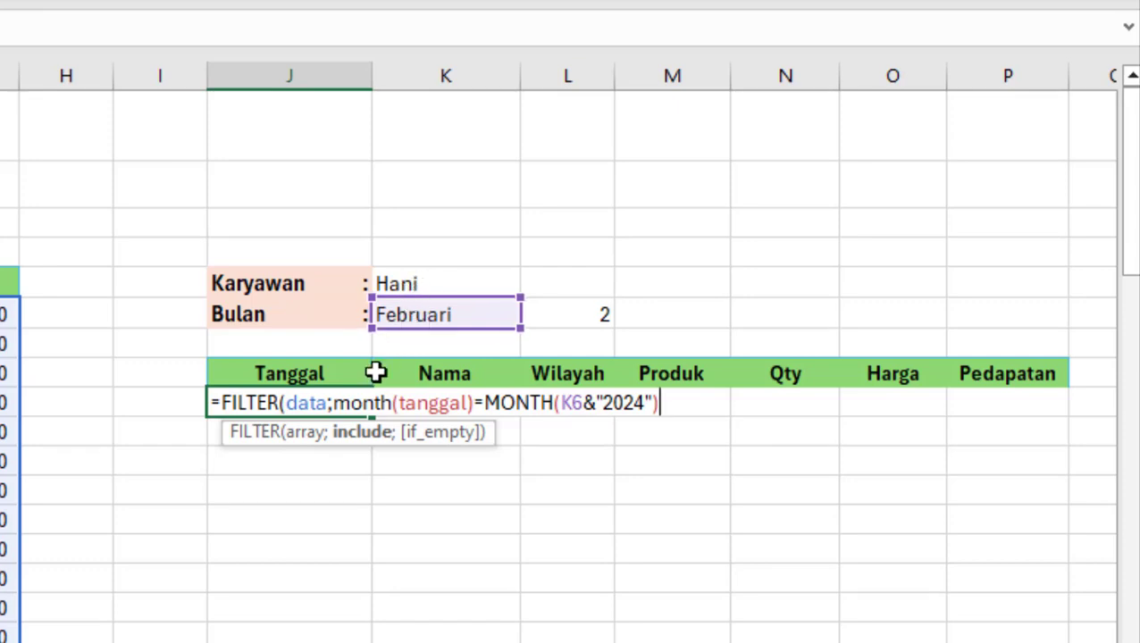
pyautogui.click(331, 403)
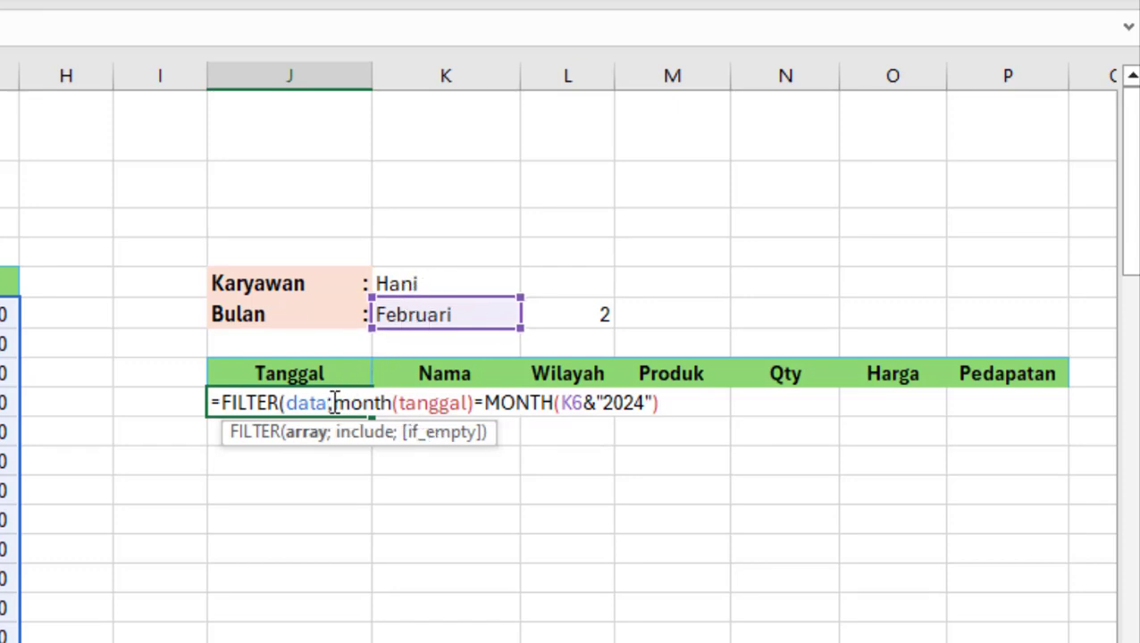
# Wrap the month test in parentheses and multiply it by (karyawan=K5)
pyautogui.click(334, 403)
pyautogui.write('(')
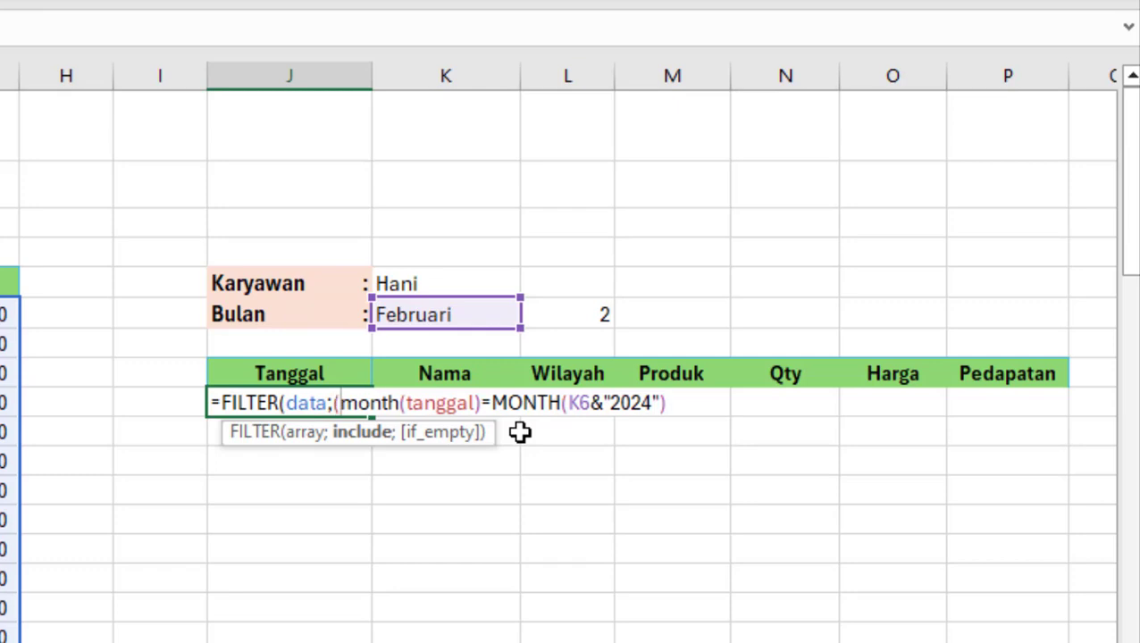
pyautogui.click(706, 409)
pyautogui.write(')*')
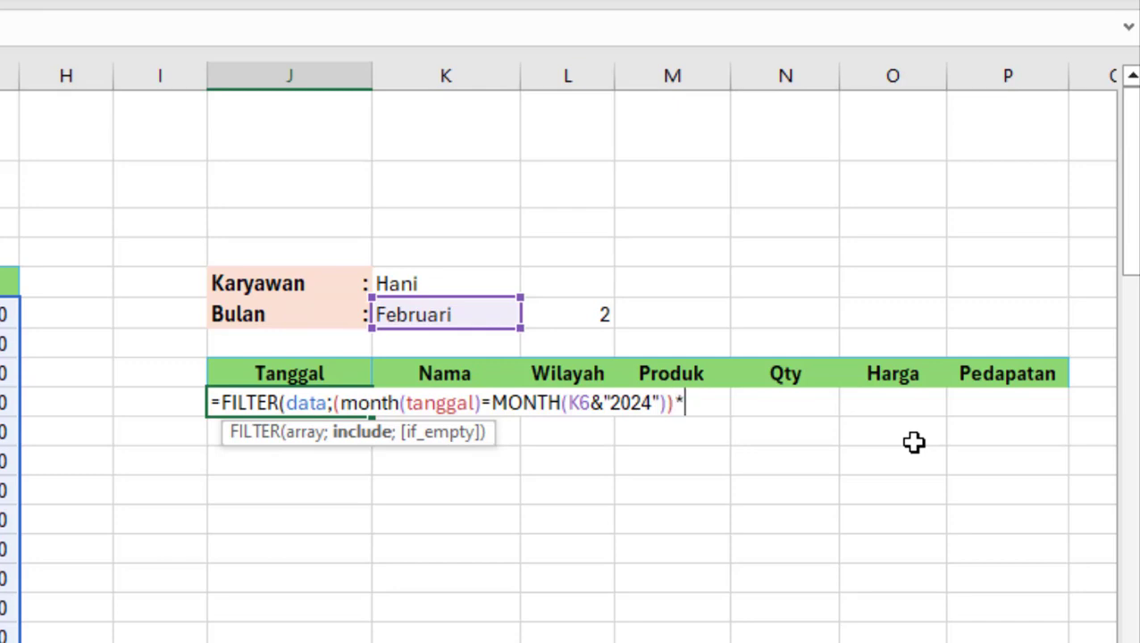
pyautogui.write('(')
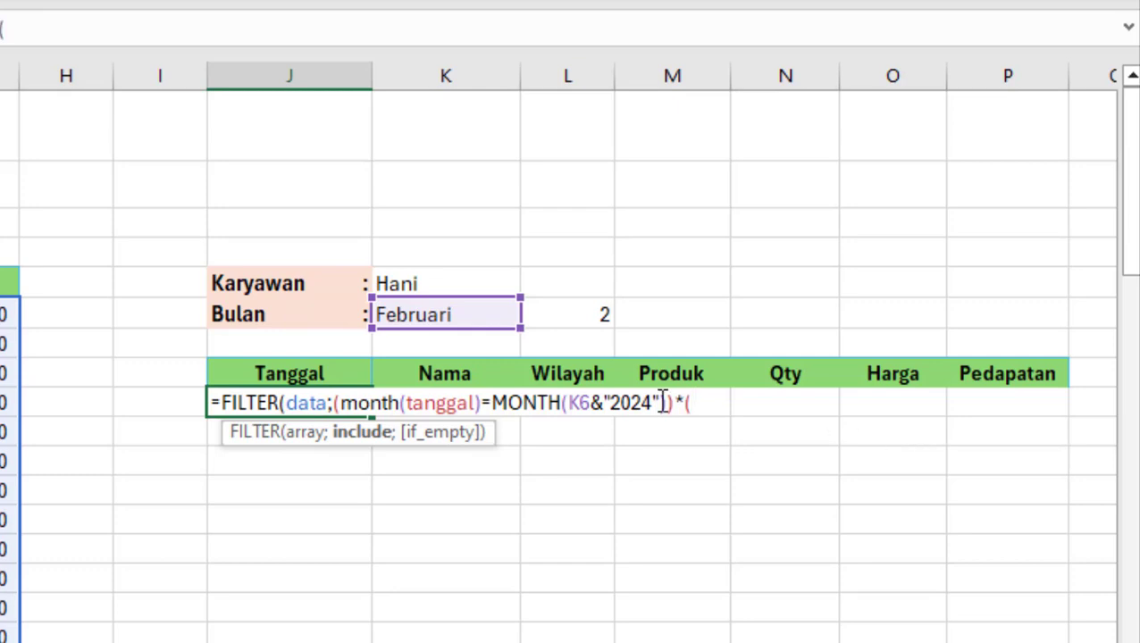
pyautogui.write('k')
pyautogui.press('Tab')
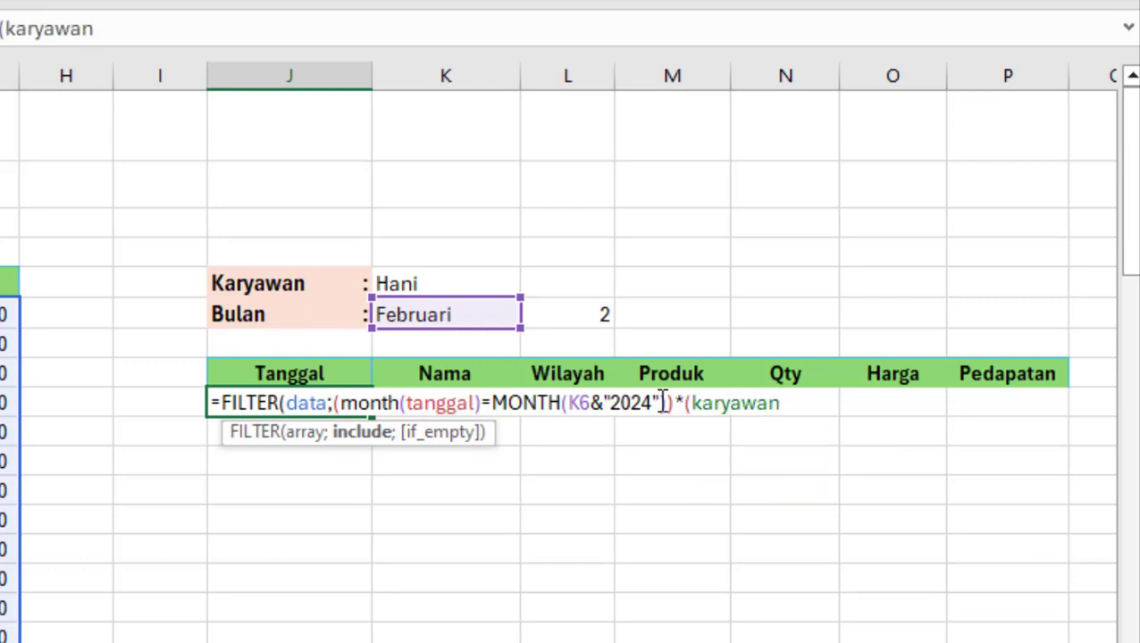
pyautogui.write('=')
pyautogui.click(427, 283)
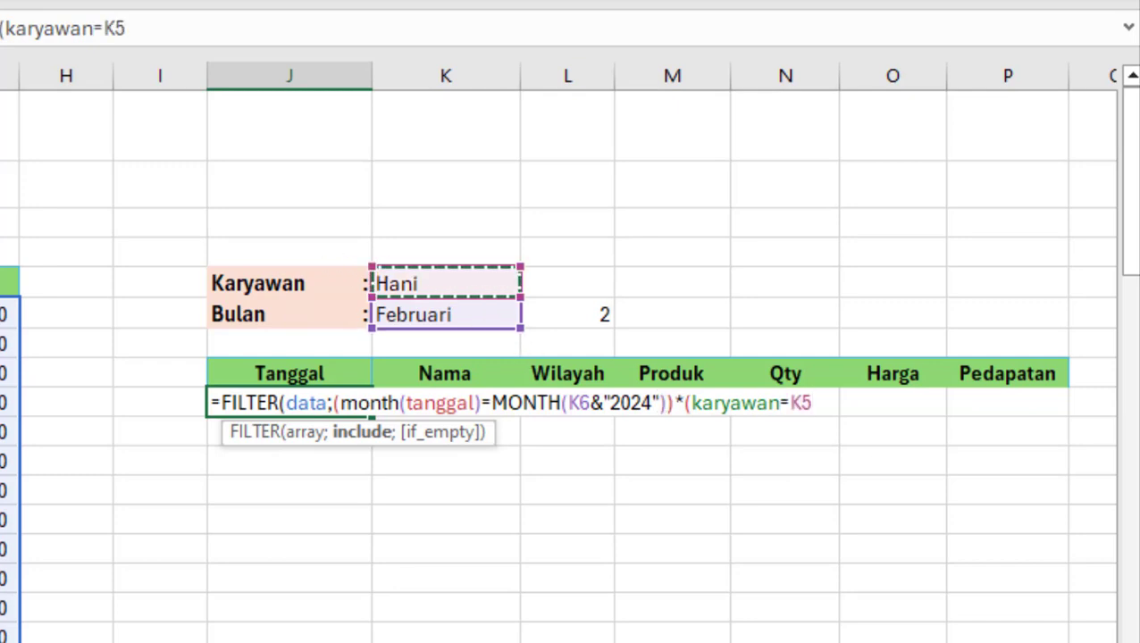
pyautogui.write(');')
pyautogui.press('BackSpace')
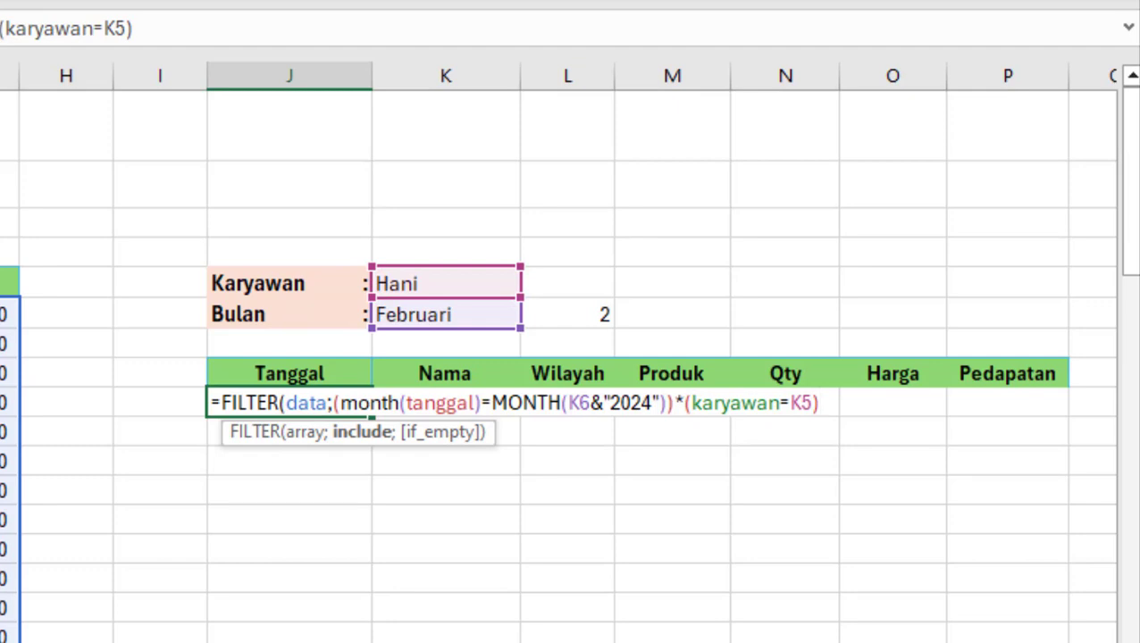
# Add the fallback "Data tidak ditemukan" and commit the FILTER formula
pyautogui.write(';"')
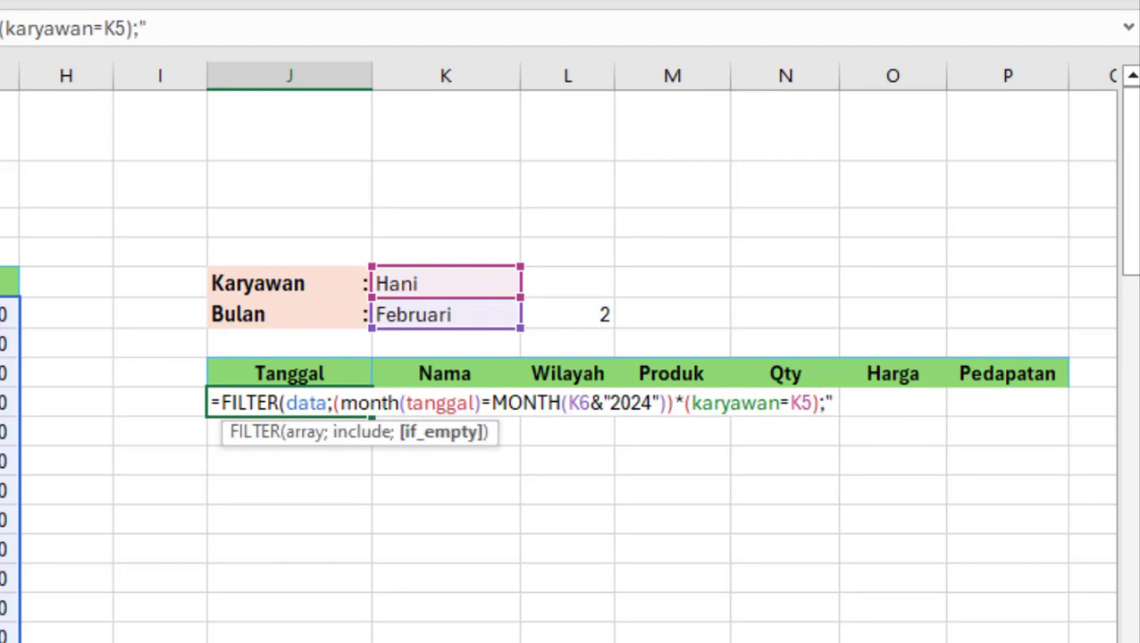
pyautogui.write('Data')
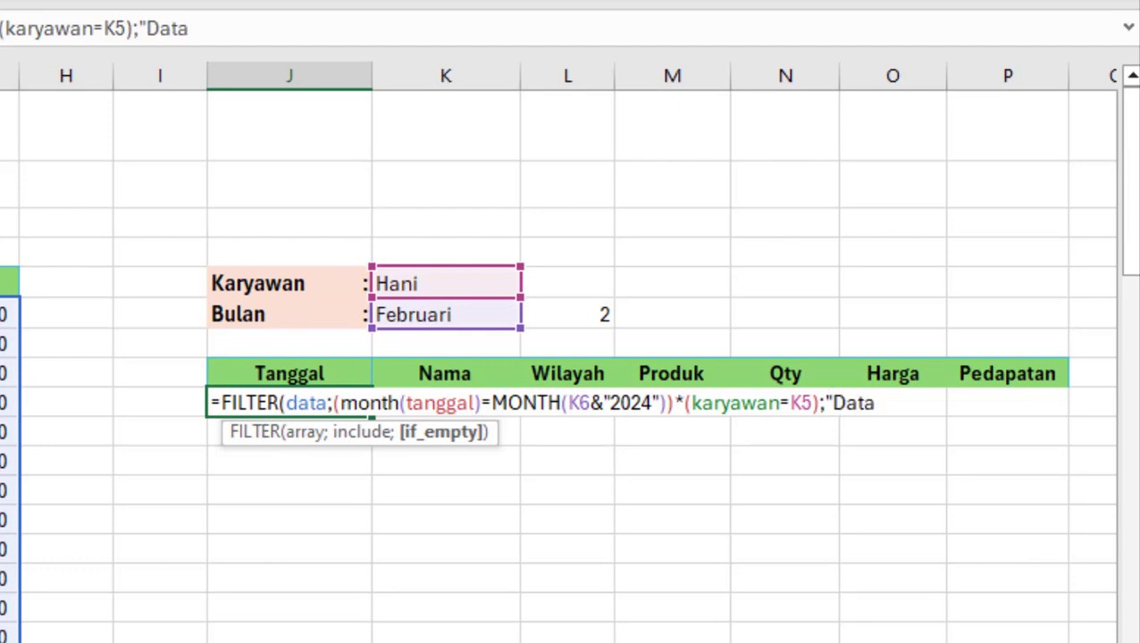
pyautogui.write(' tia')
pyautogui.press('BackSpace')
pyautogui.press('BackSpace')
pyautogui.write('idak ditemuk')
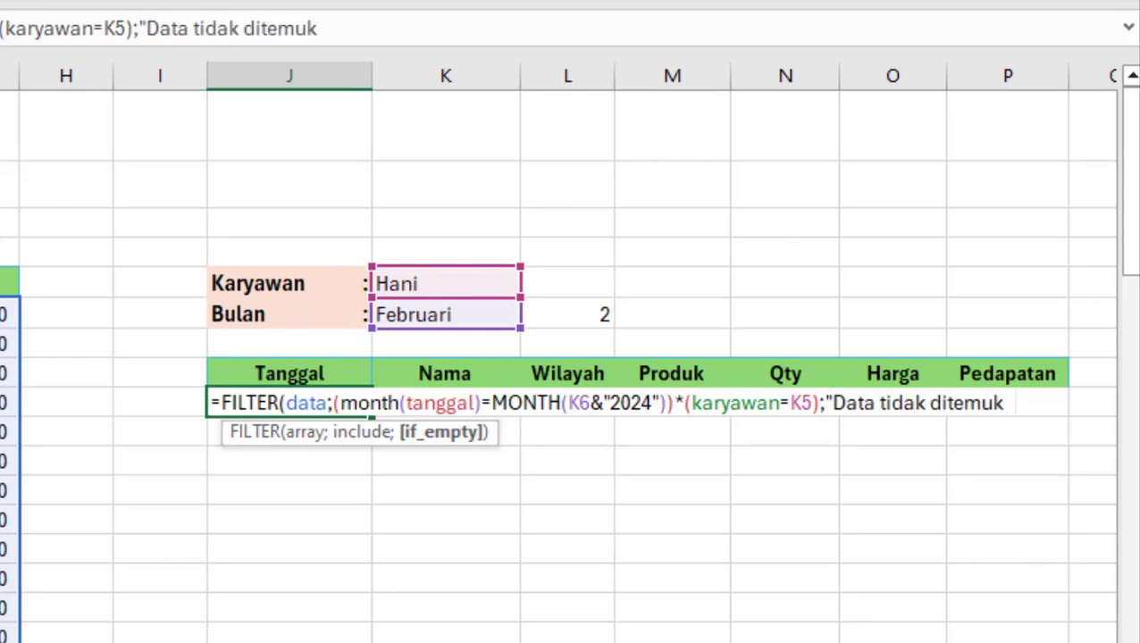
pyautogui.write('an"')
pyautogui.write(')')
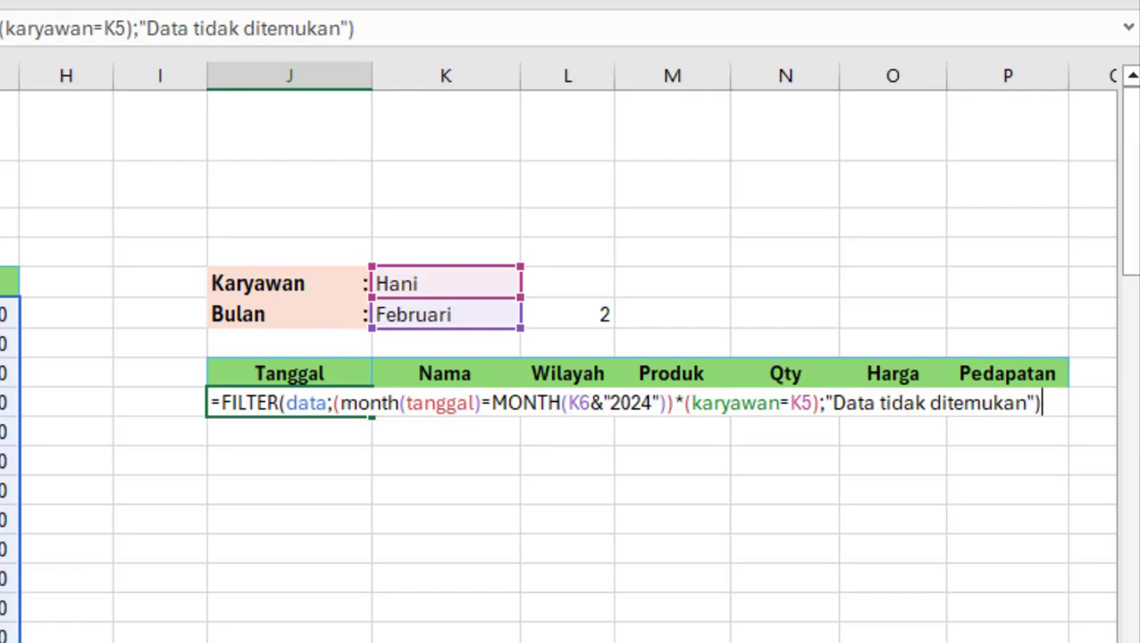
pyautogui.press('Return')
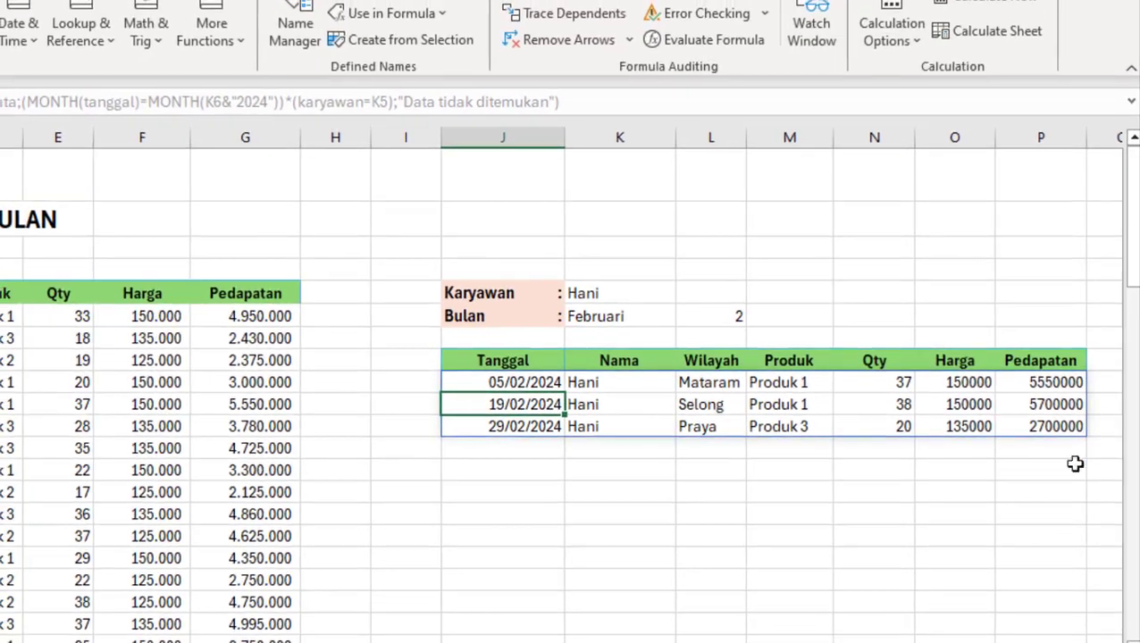
pyautogui.click(617, 384)
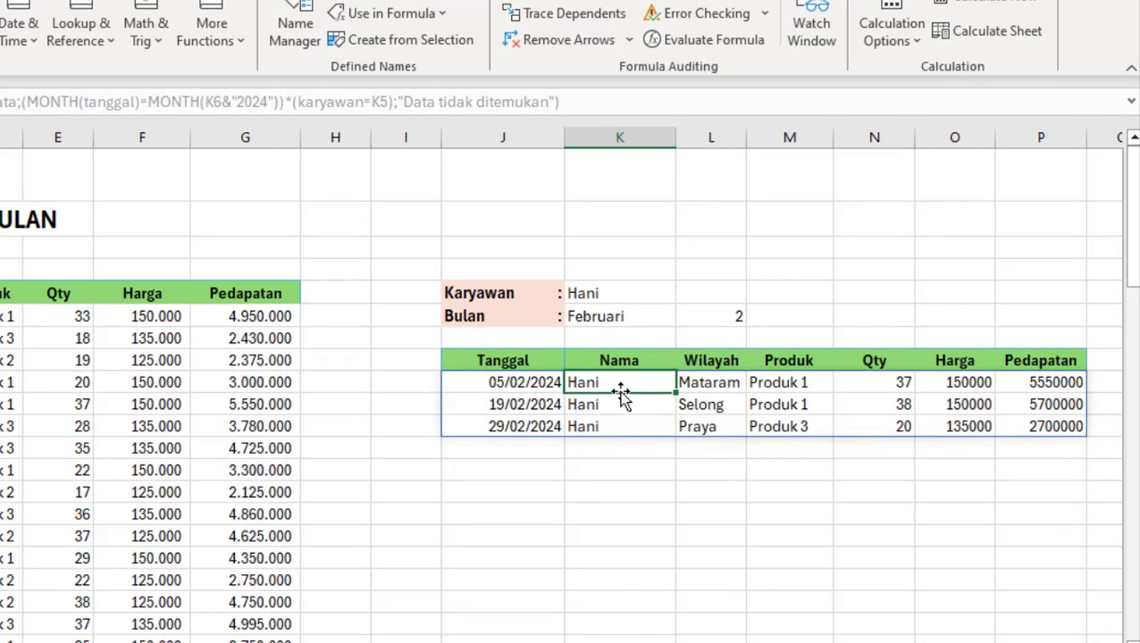
pyautogui.click(618, 296)
pyautogui.click(614, 324)
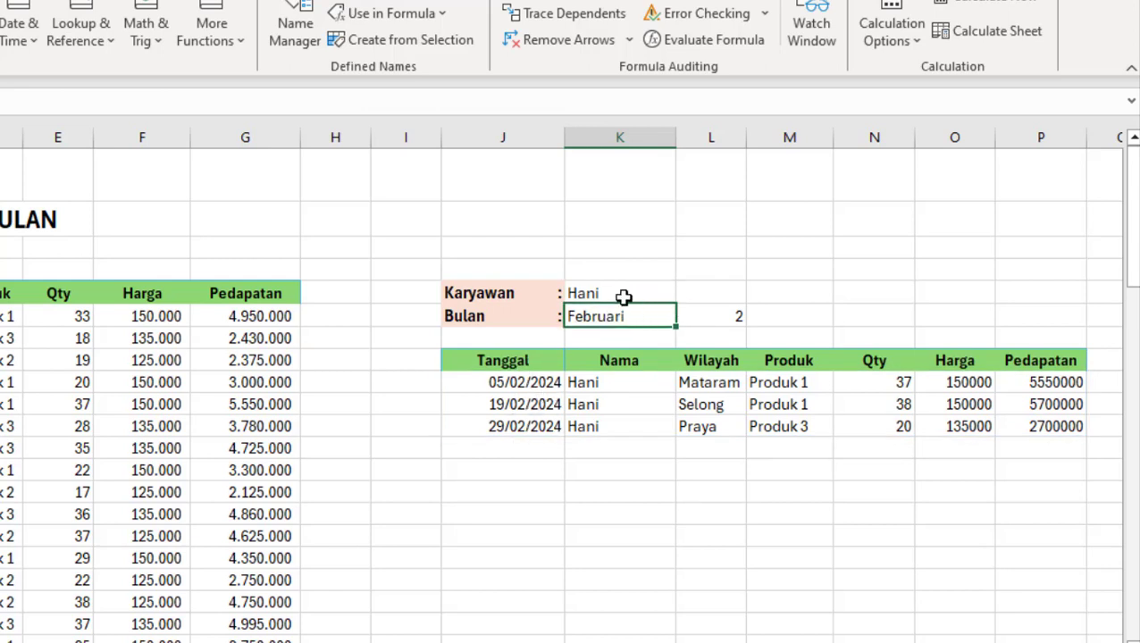
# Set the month criterion to Maret and the employee criterion to a different employee
pyautogui.write('Maret')
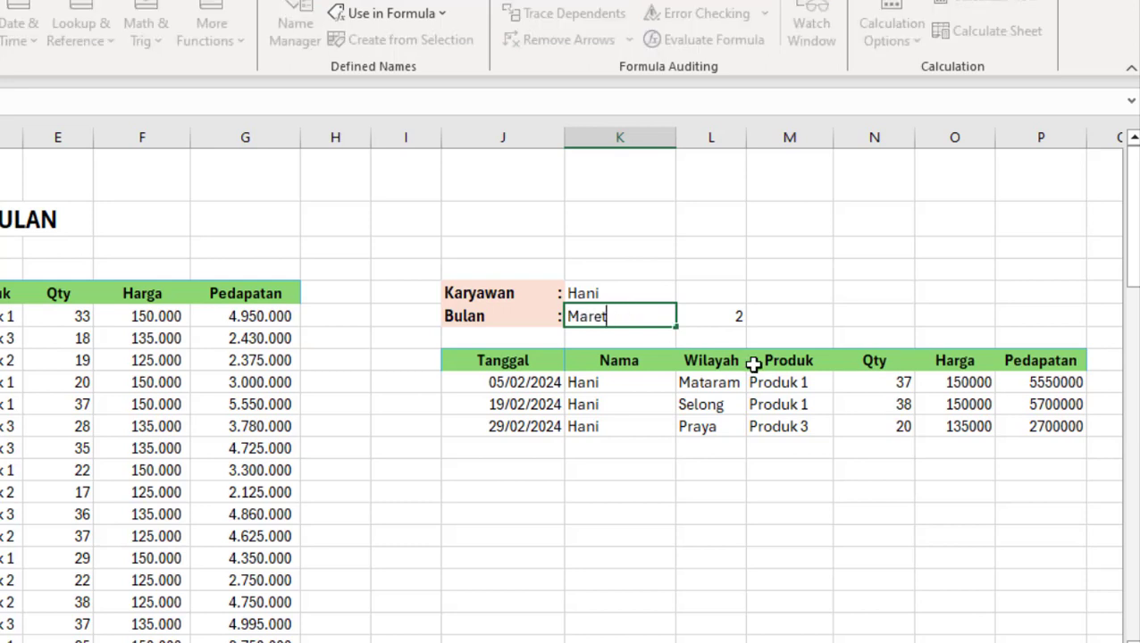
pyautogui.press('Return')
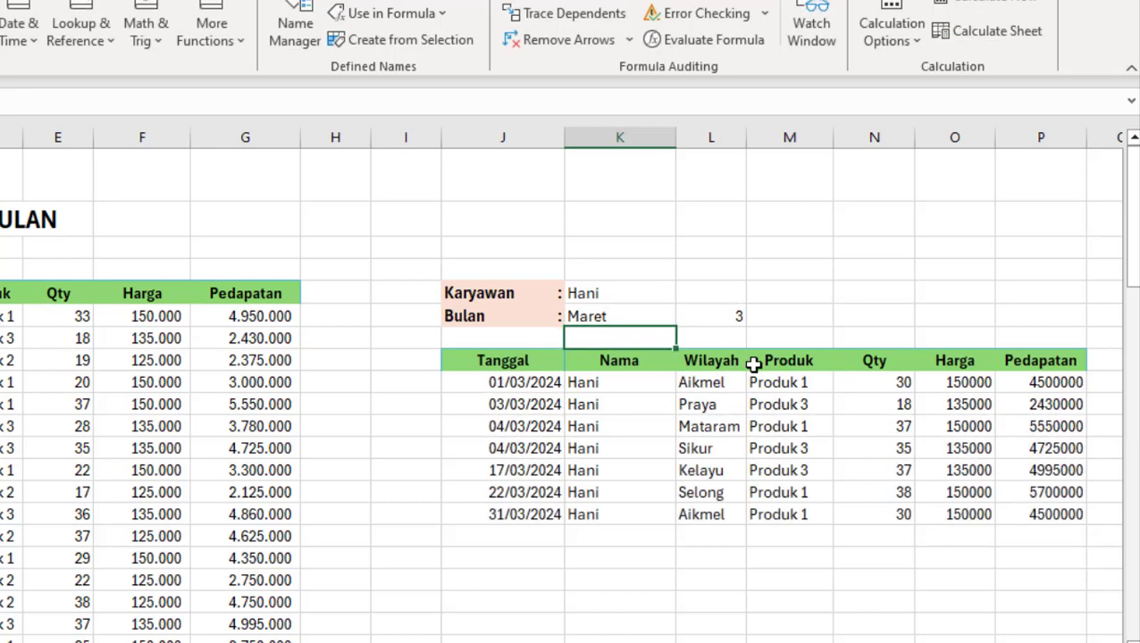
pyautogui.click(600, 300)
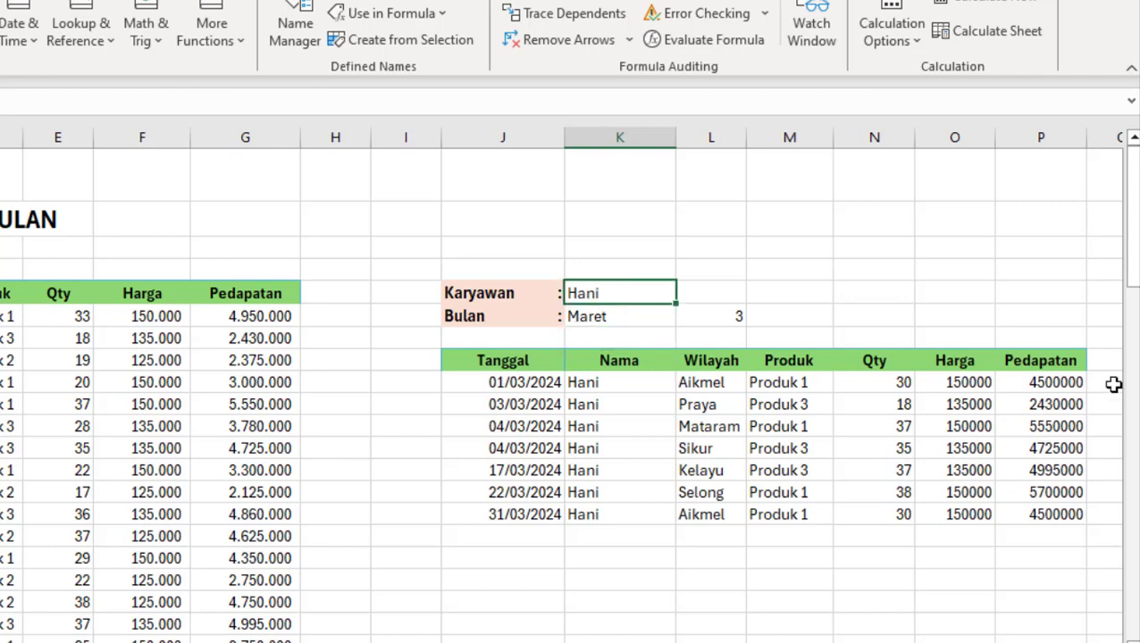
pyautogui.write('Alya')
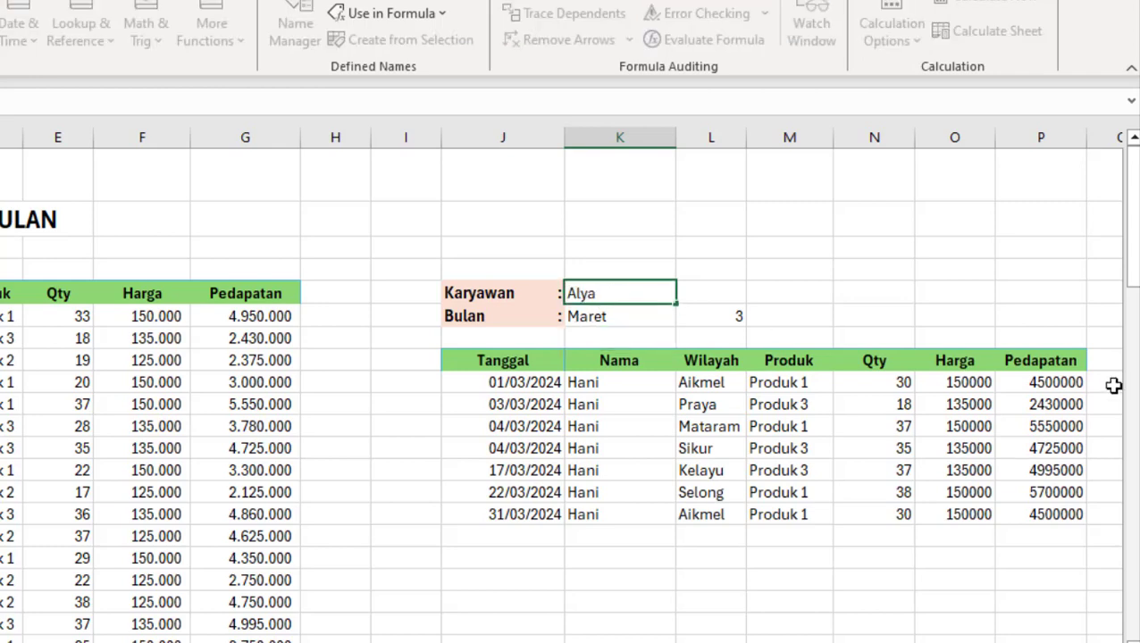
pyautogui.press('Return')
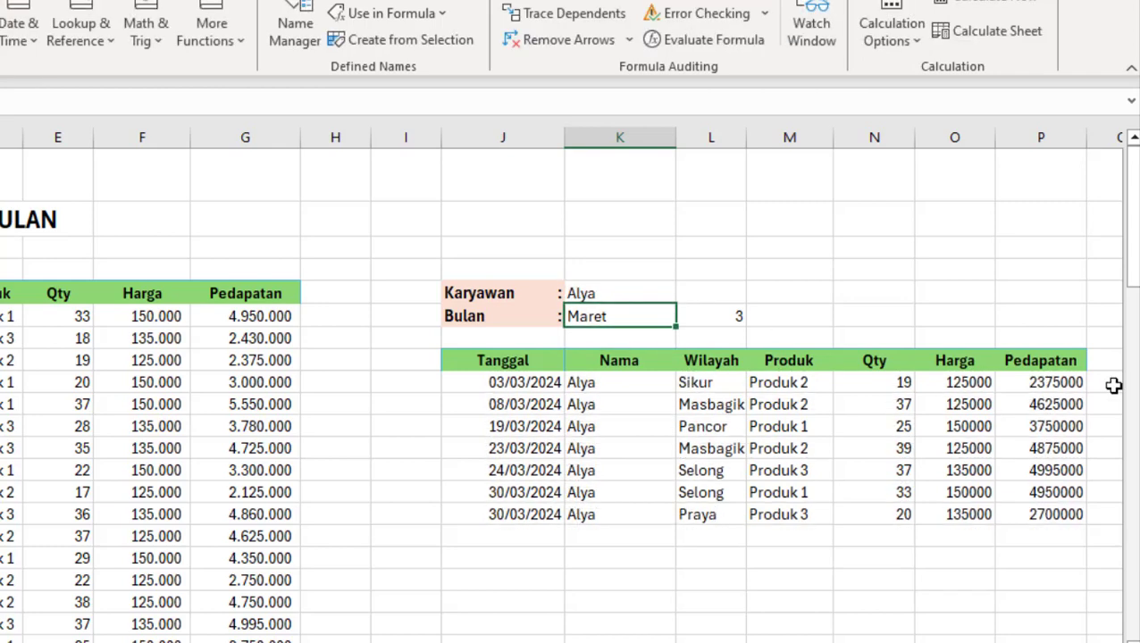
# Review the criteria cells and the seven spilled March sales rows
pyautogui.click(644, 300)
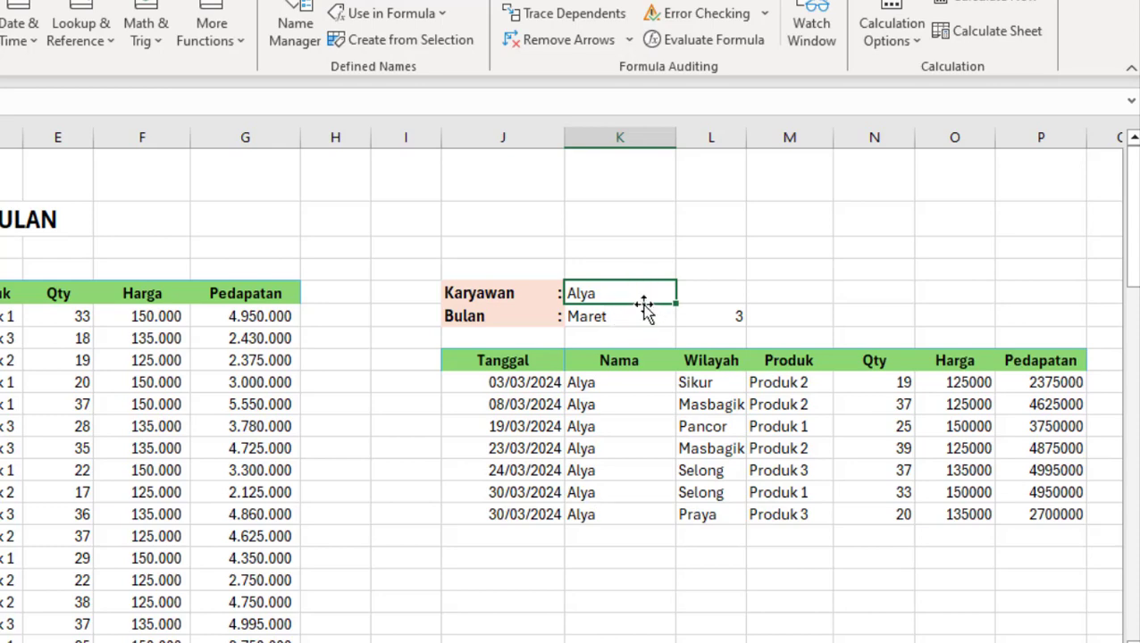
pyautogui.click(637, 316)
pyautogui.click(640, 291)
pyautogui.click(648, 320)
pyautogui.click(774, 413)
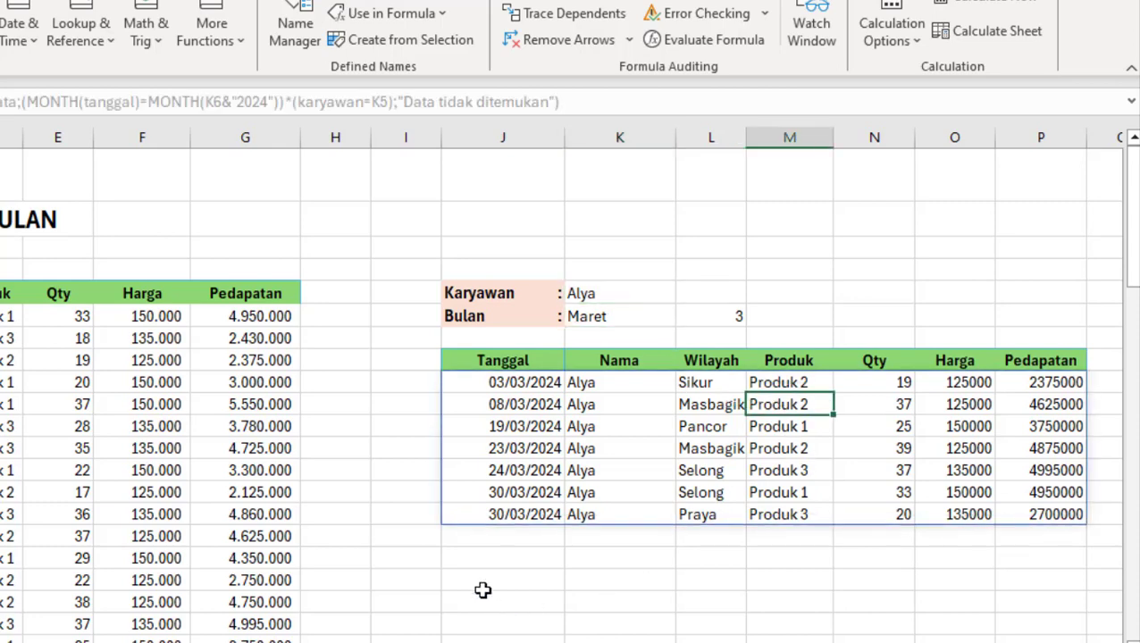
pyautogui.click(524, 558)
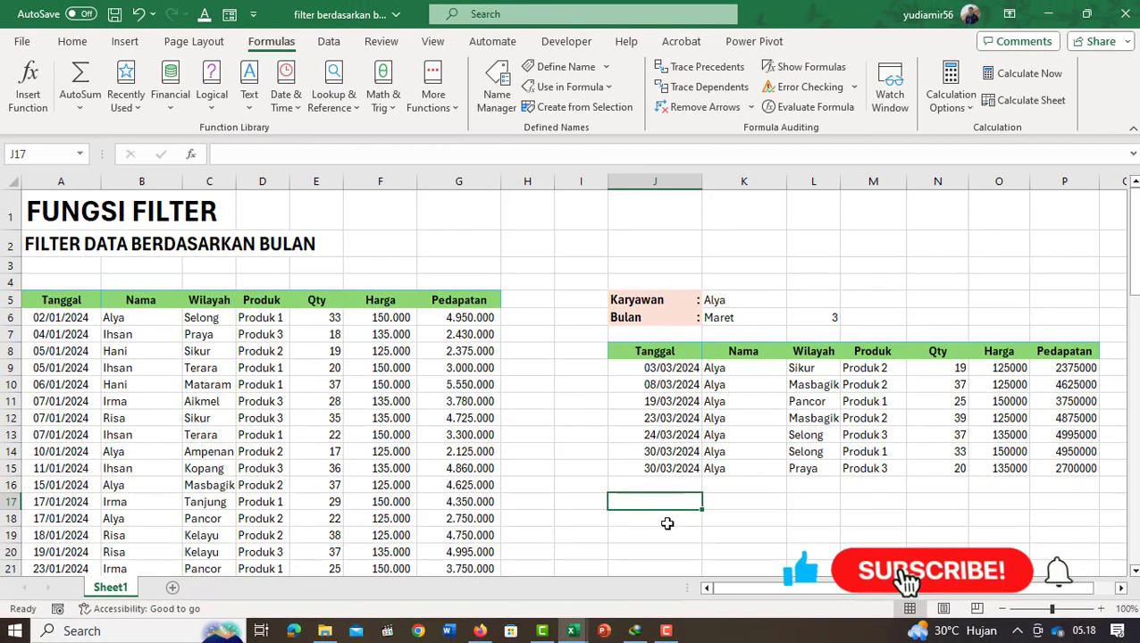
pyautogui.click(666, 523)
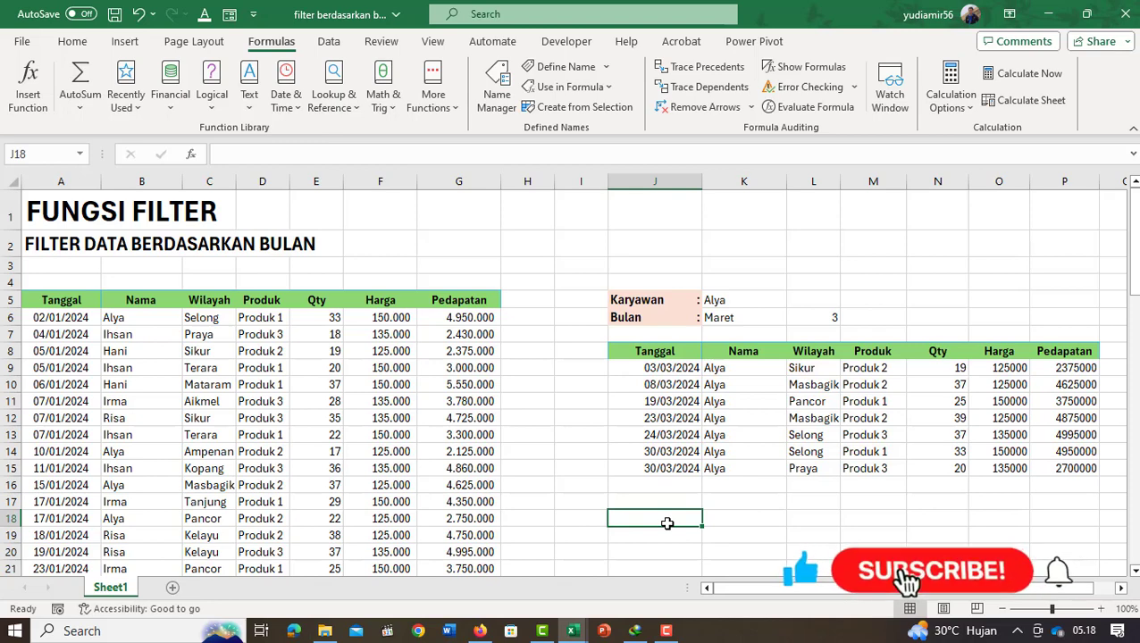